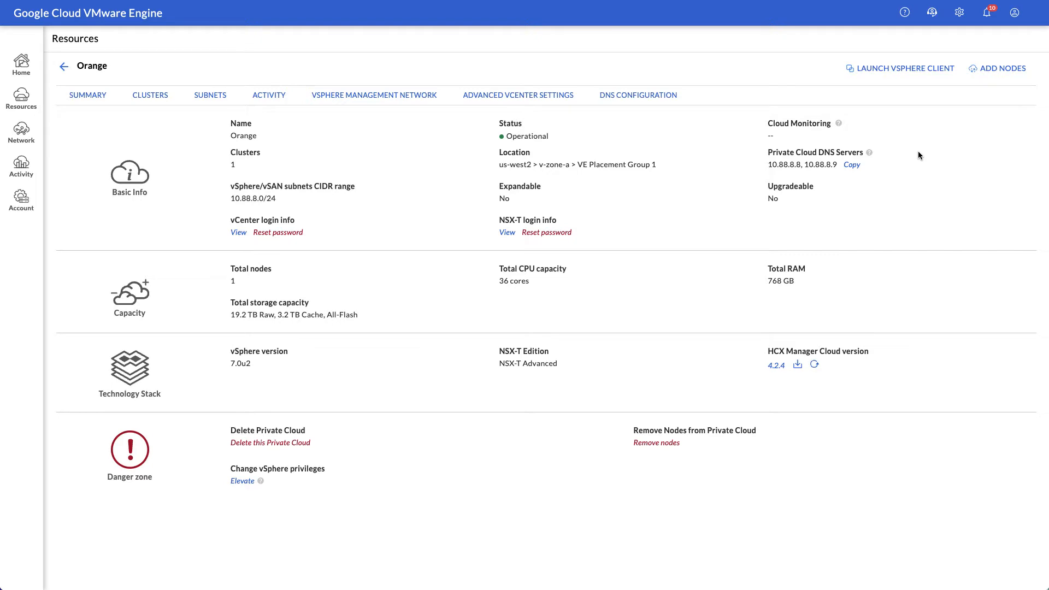
Step: Launch the vSphere Client for the Orange private cloud and open the content library named ContentLibrary
left_click(909, 80)
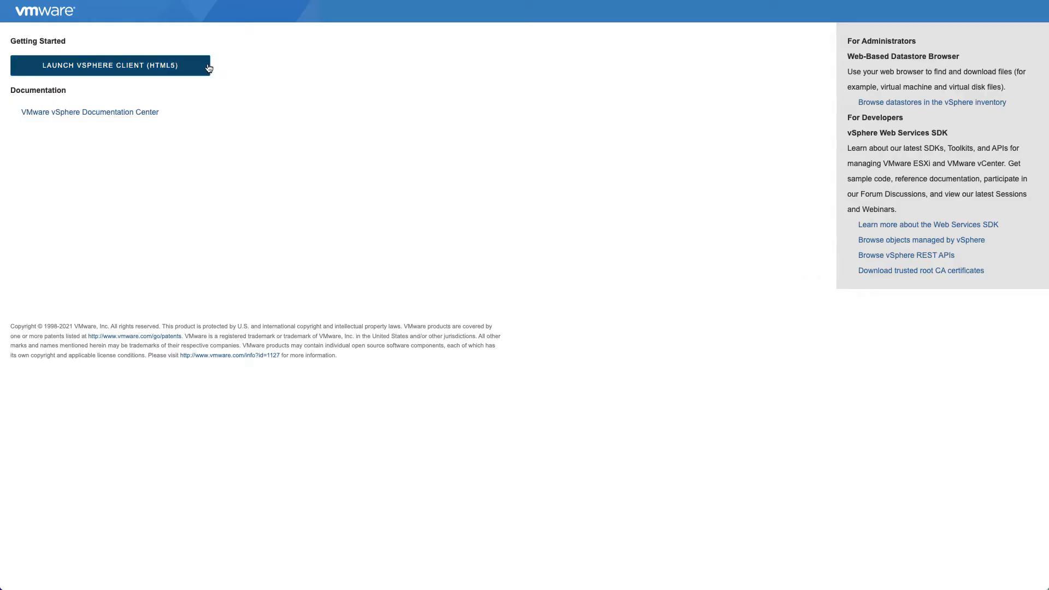
left_click(207, 67)
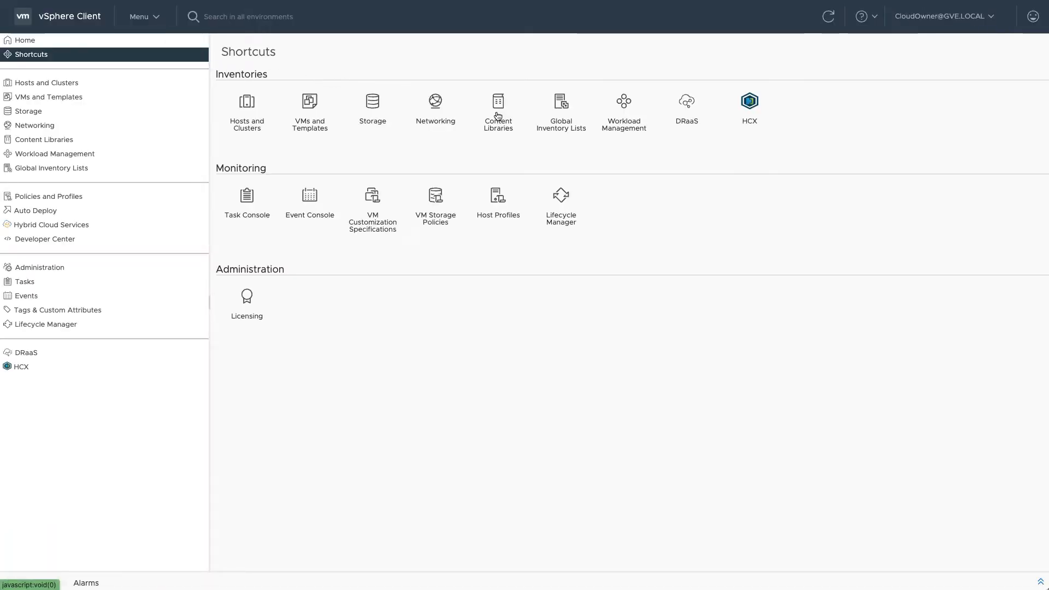
left_click(505, 133)
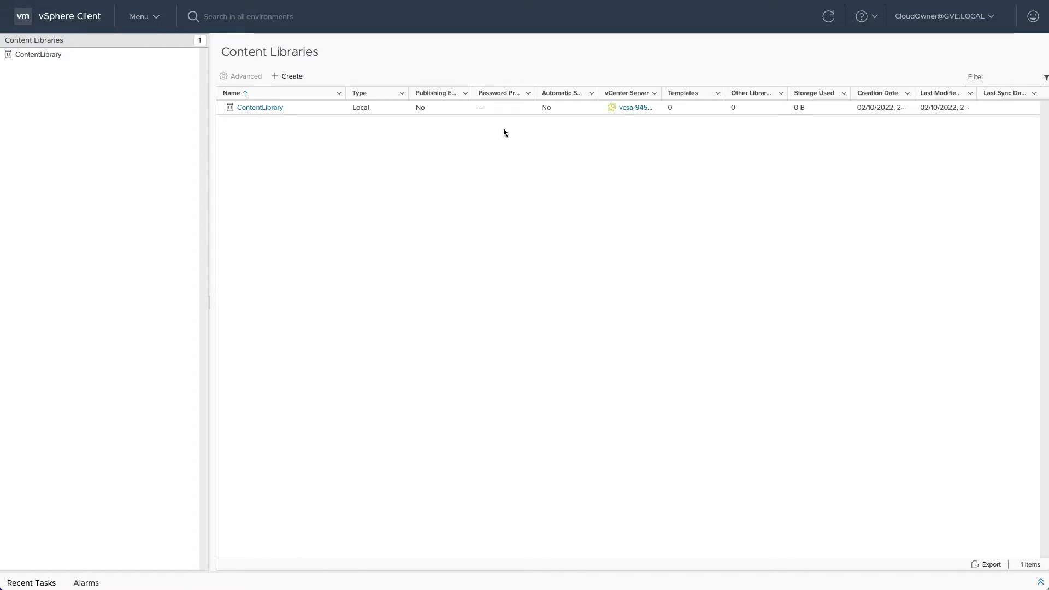
left_click(276, 108)
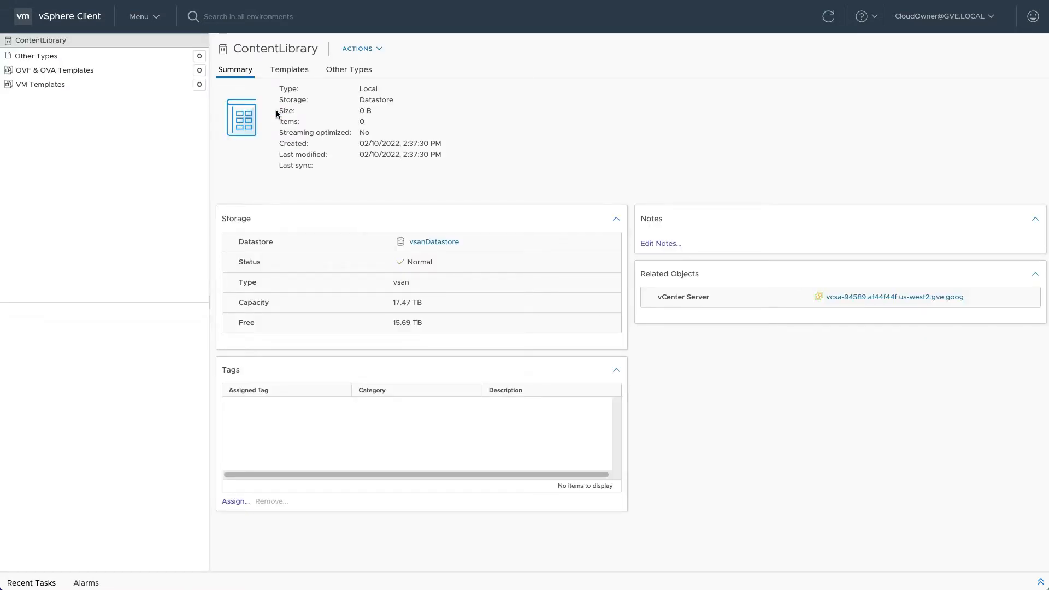
left_click(358, 54)
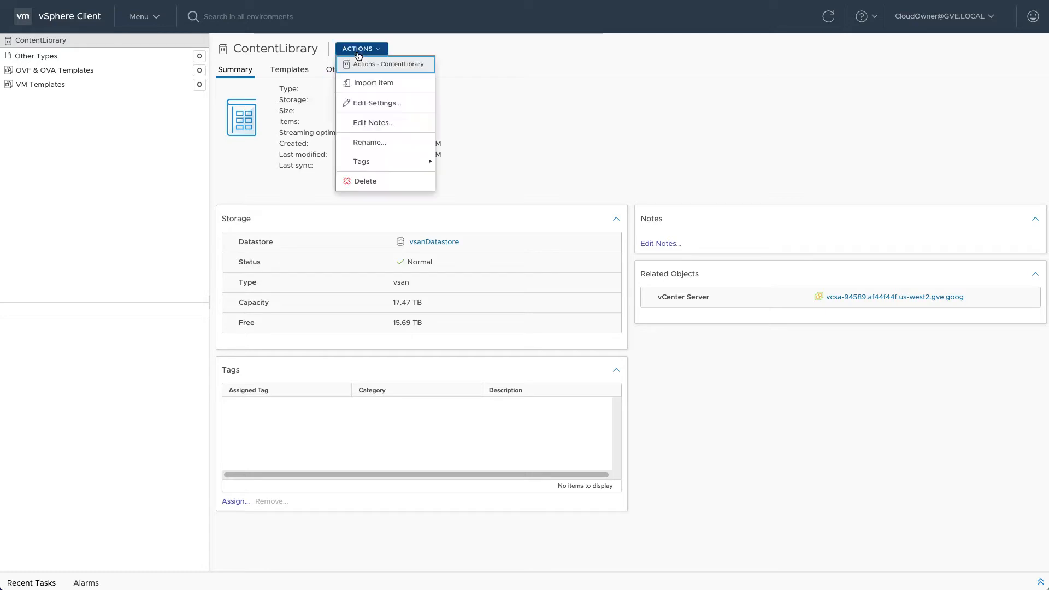
left_click(401, 85)
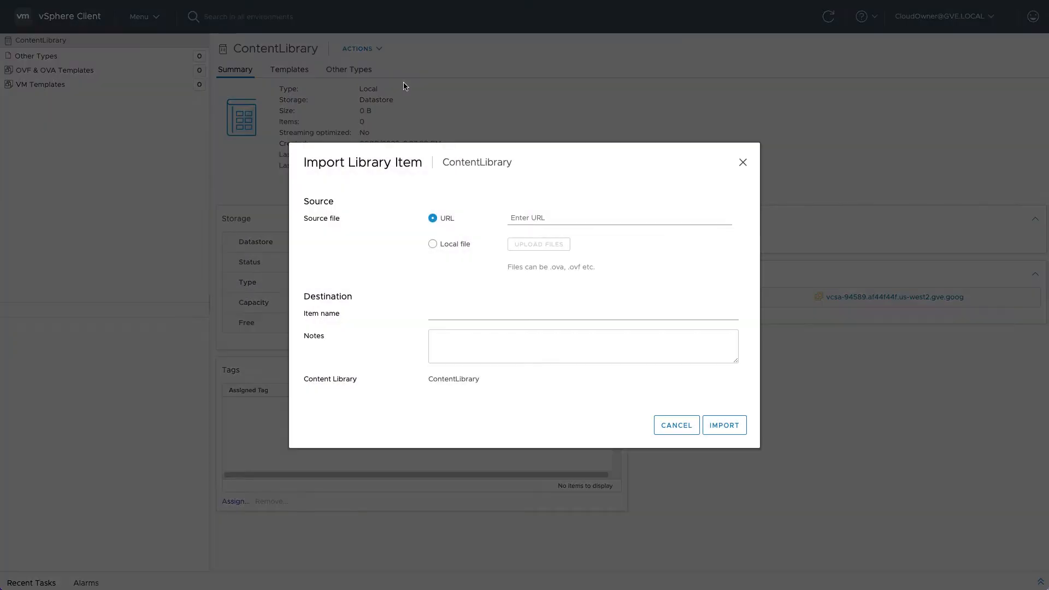
left_click(554, 217)
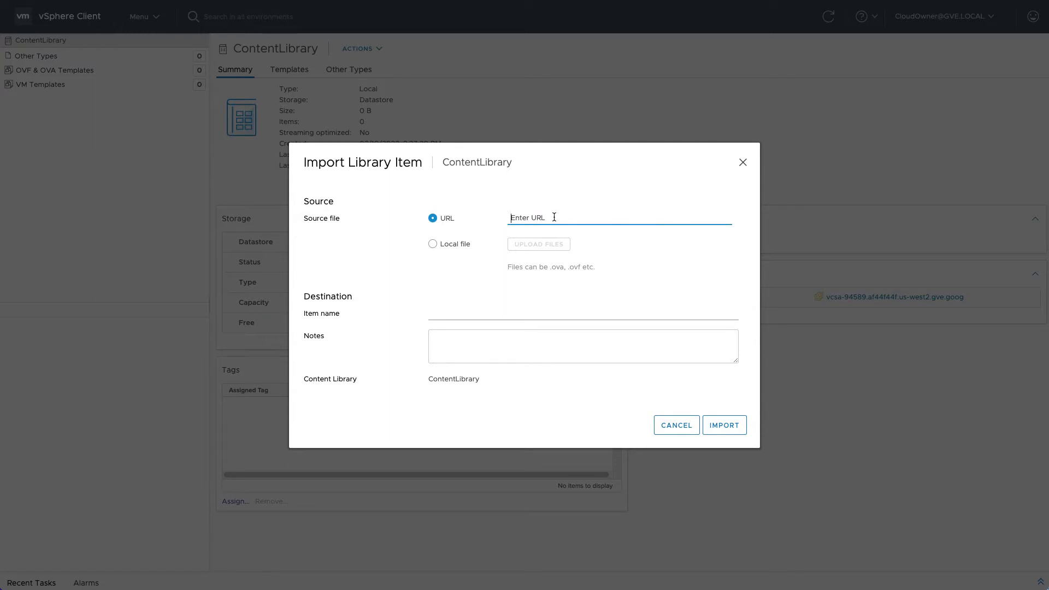
type("https://packages.vmware.com/photon/4.0/Rev2/ova/photon-ova-4.0-c001795b80.ova")
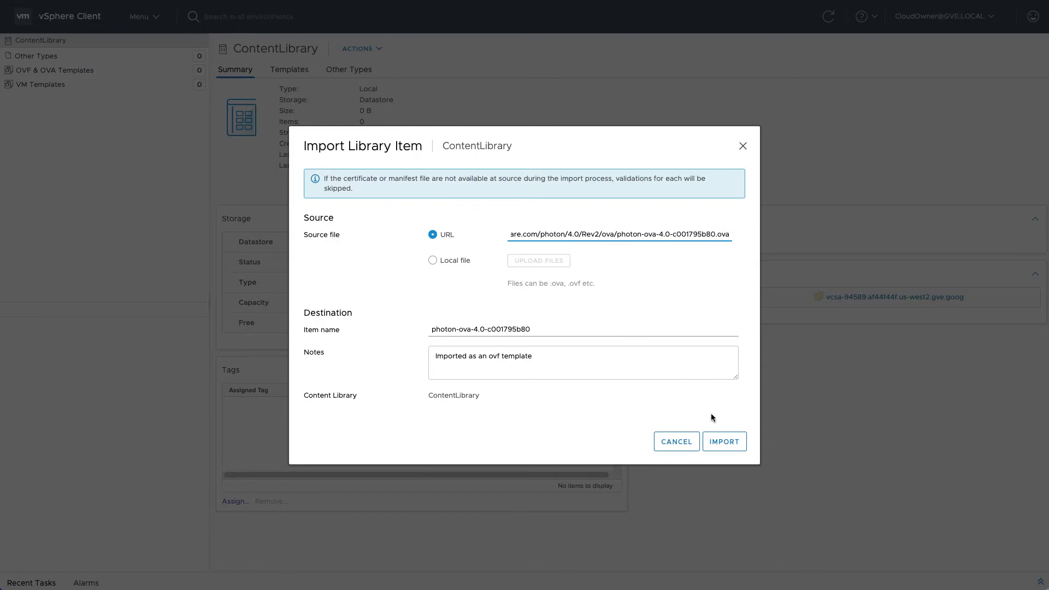
left_click(731, 449)
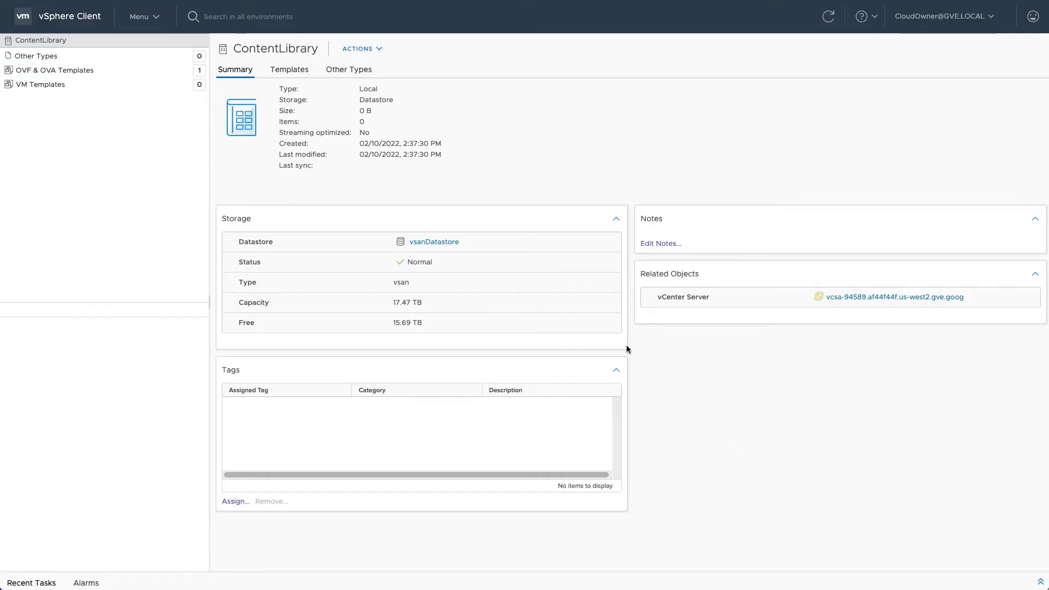
Step: Import the local file ubuntu-20.04.4-live-server-amd64.iso into ContentLibrary as a second library item
left_click(366, 51)
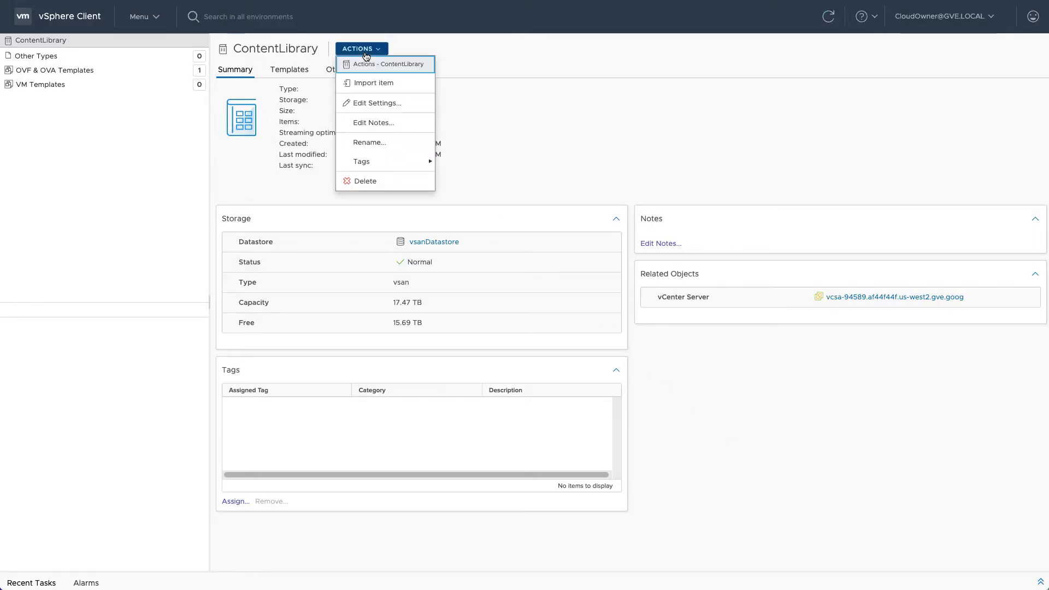
left_click(396, 83)
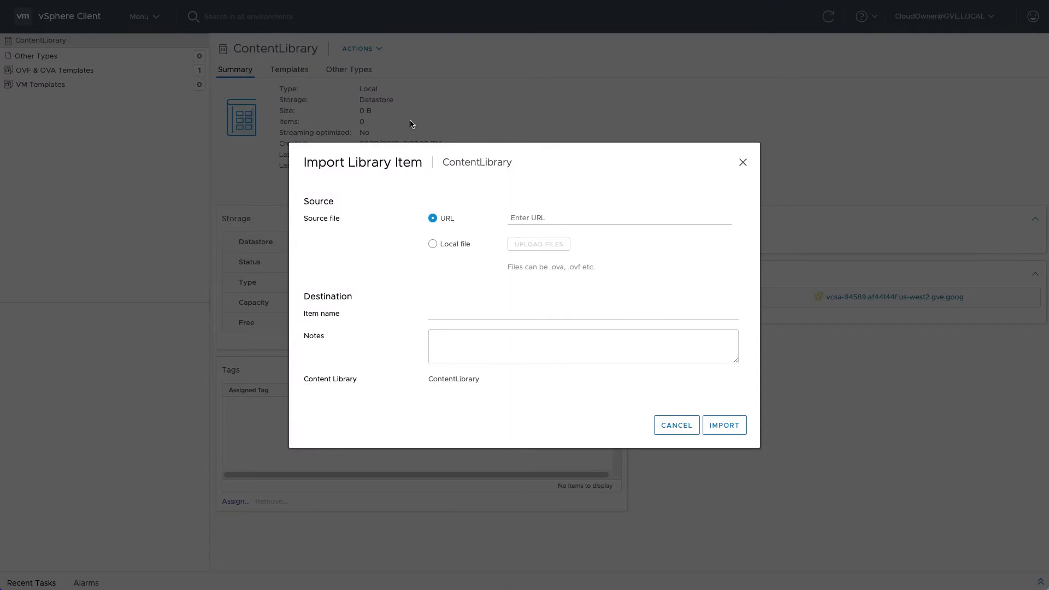
left_click(446, 246)
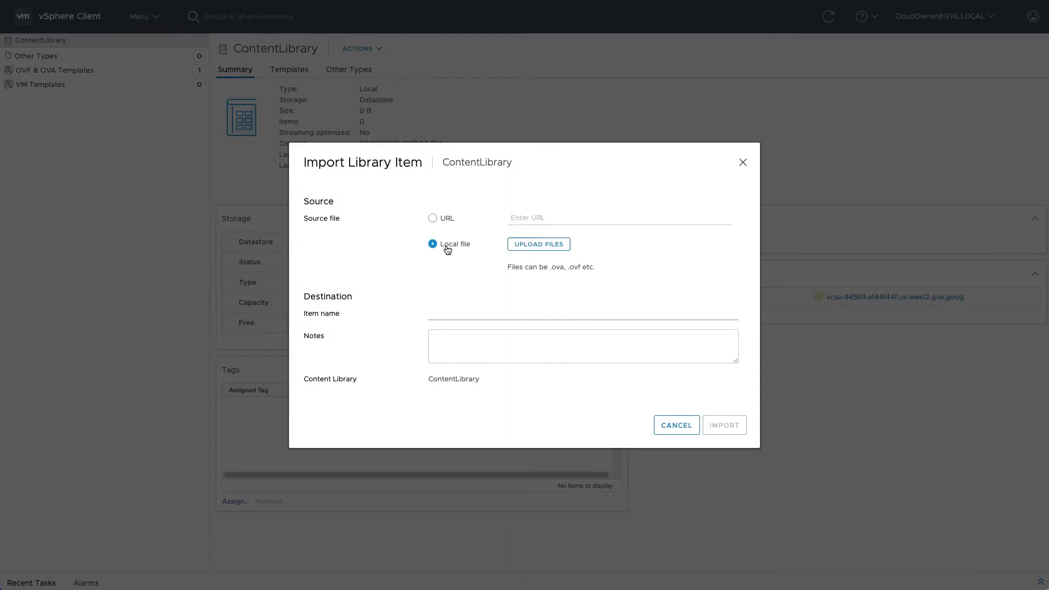
left_click(516, 250)
left_click(490, 196)
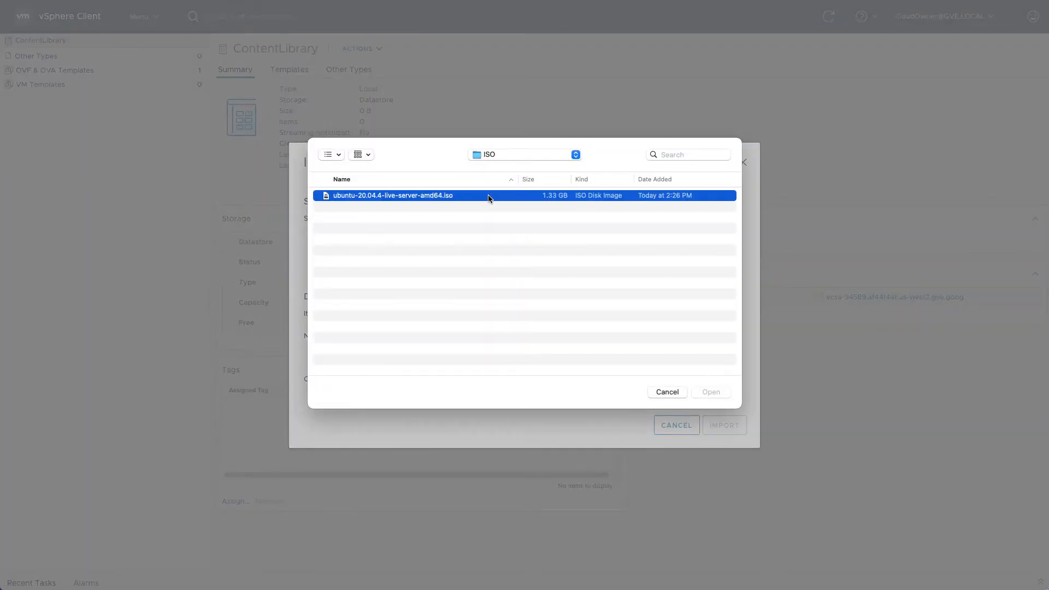
left_click(701, 393)
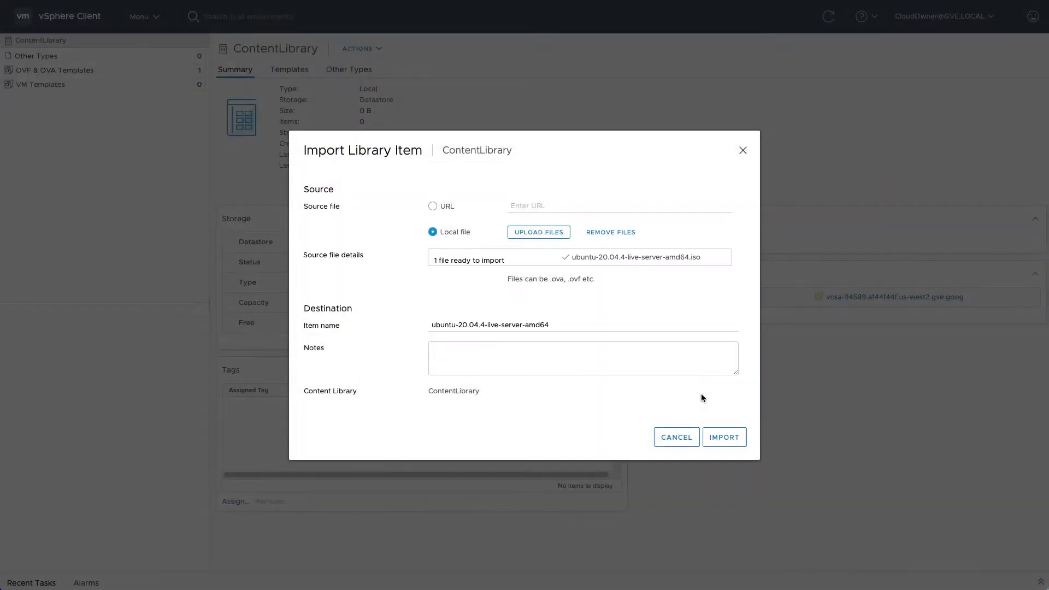
left_click(733, 442)
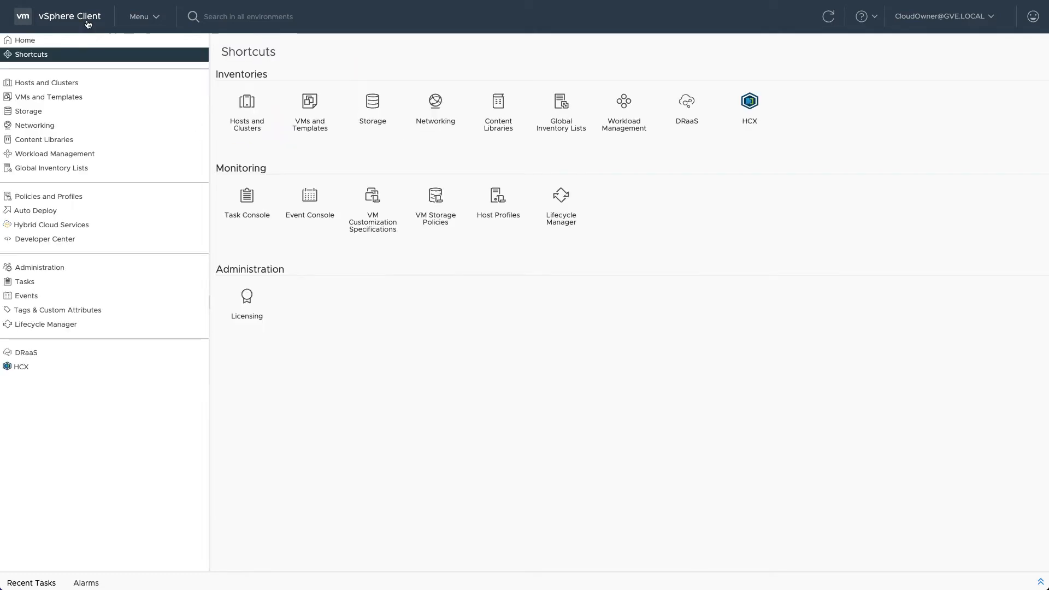
Step: Start a new virtual machine in the Workload VMs folder with Deploy from template as the creation type
left_click(314, 134)
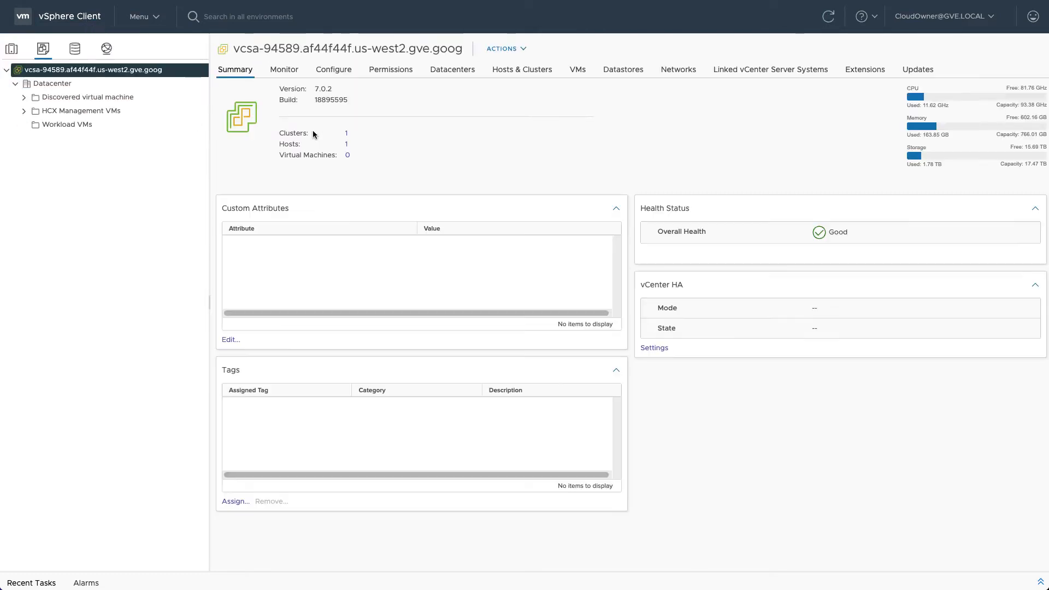
left_click(182, 131)
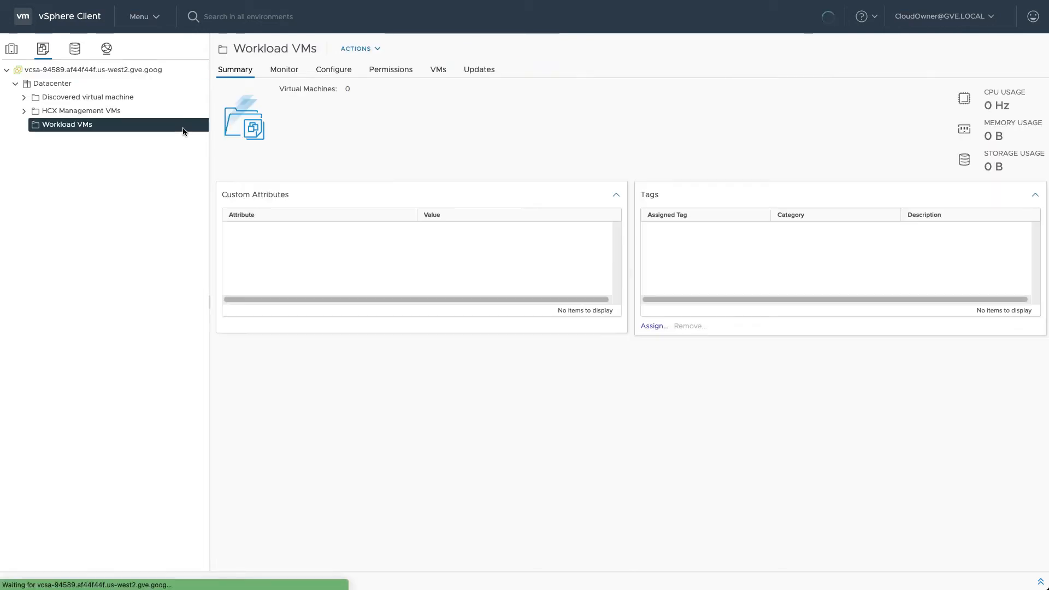
left_click(356, 55)
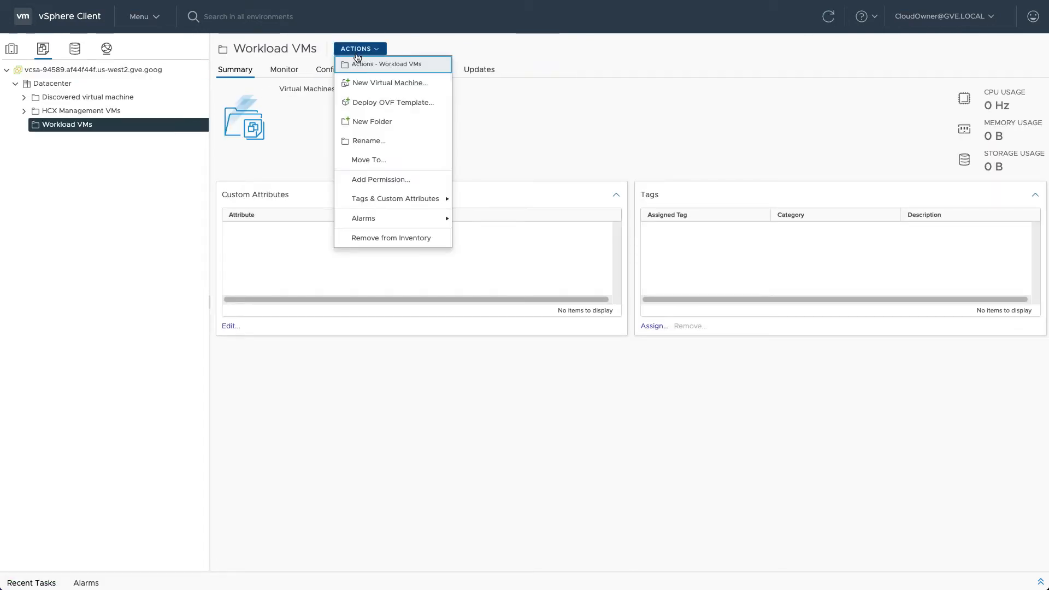
left_click(382, 82)
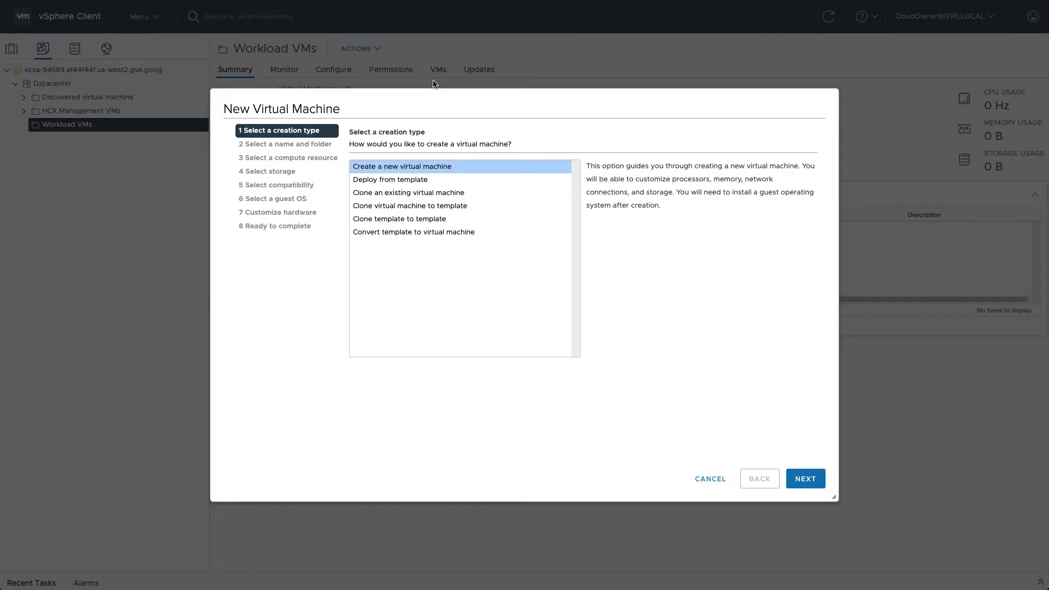
left_click(483, 180)
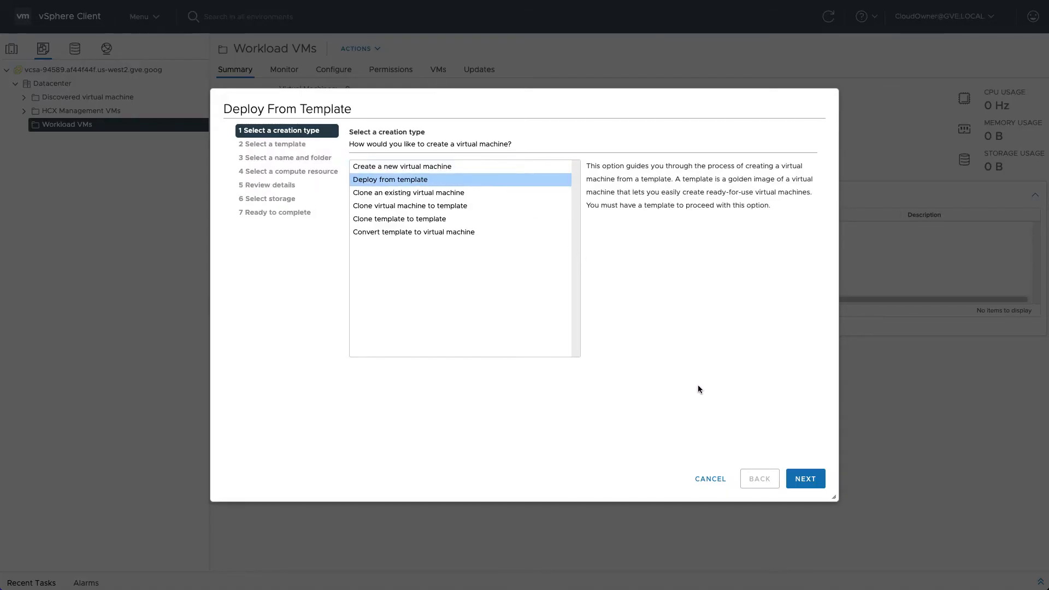
left_click(809, 484)
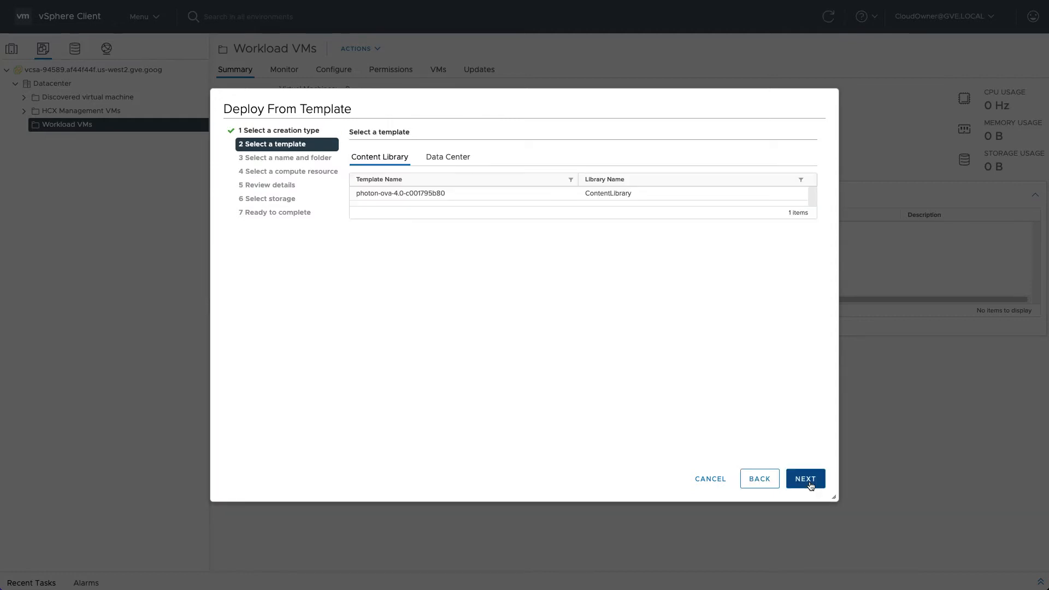
Step: Choose the photon-ova-4.0-c001795b80 template and name the virtual machine Photon1 in the Workload VMs folder
left_click(541, 195)
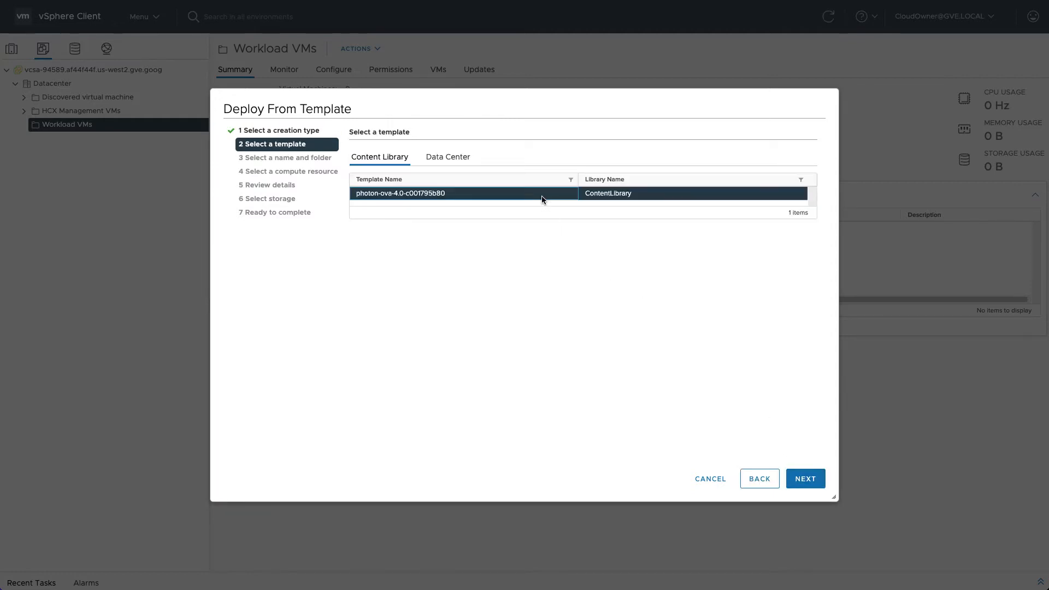
left_click(801, 483)
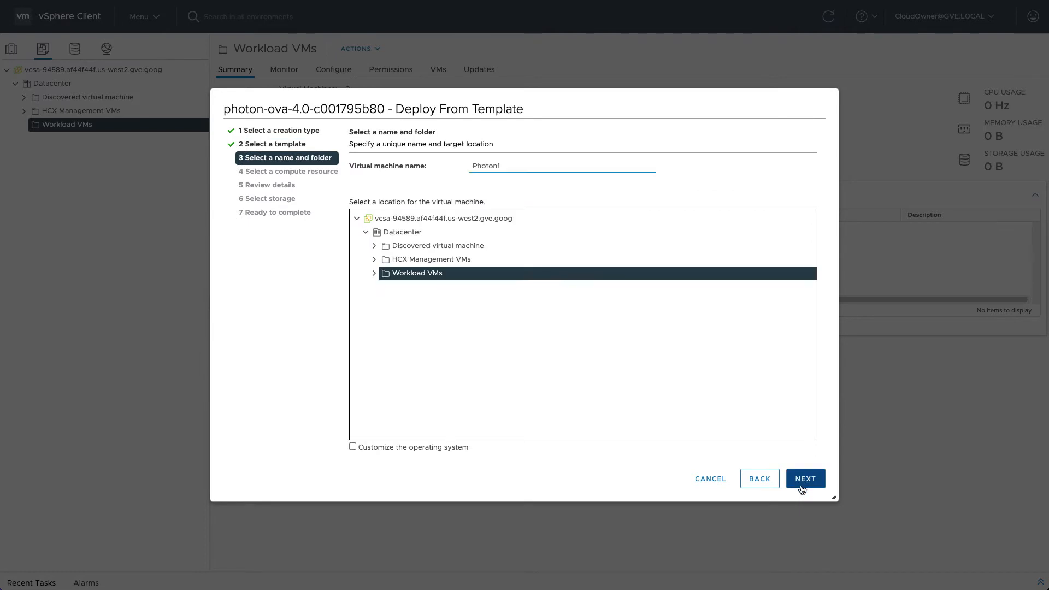
left_click(804, 486)
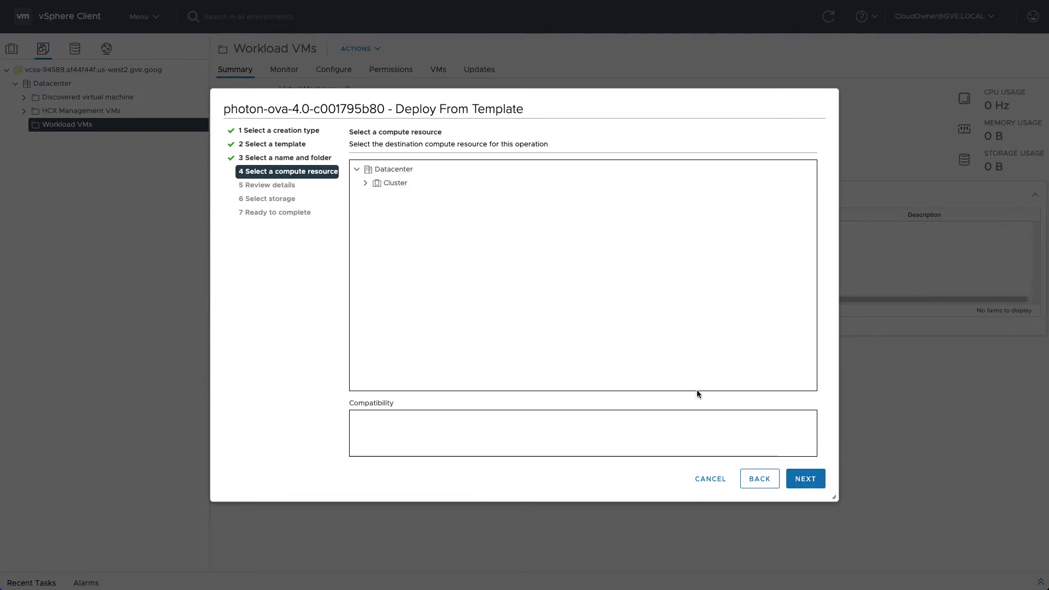
Step: Select the Workload resource pool inside Cluster as the destination compute resource for the virtual machine
left_click(366, 184)
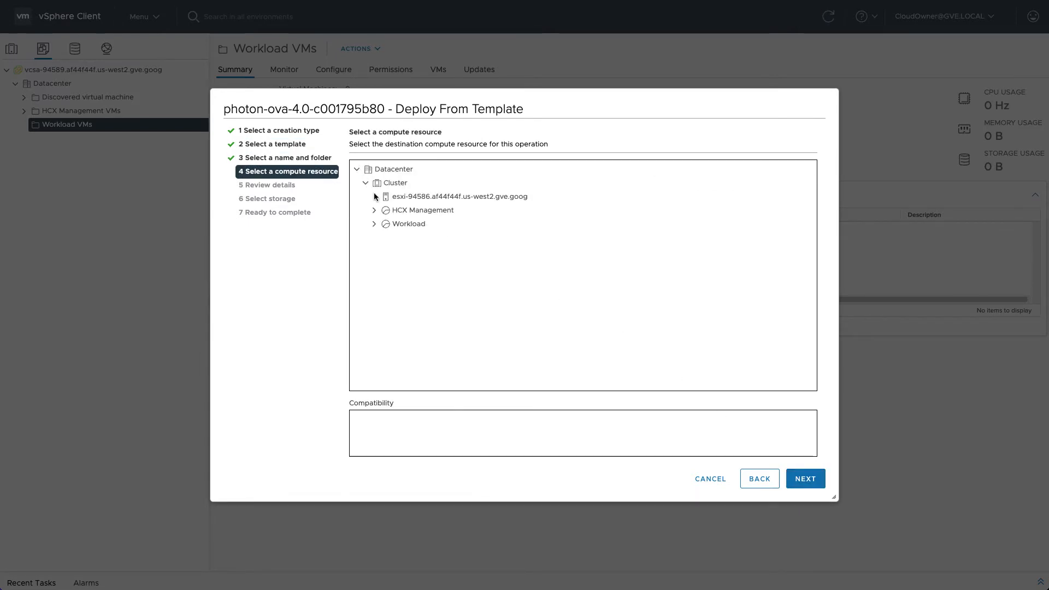
left_click(408, 224)
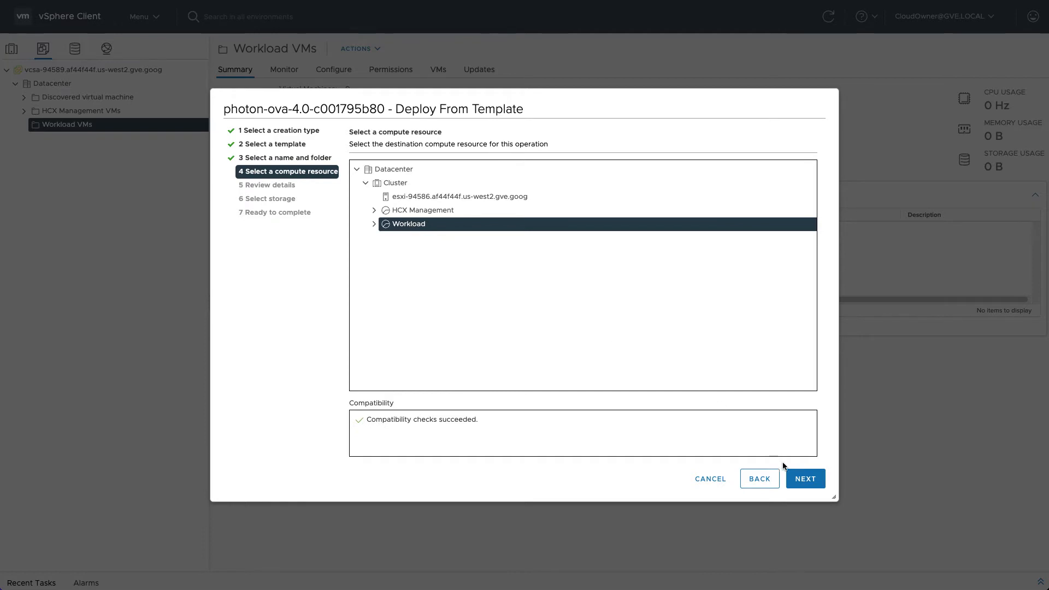
left_click(798, 484)
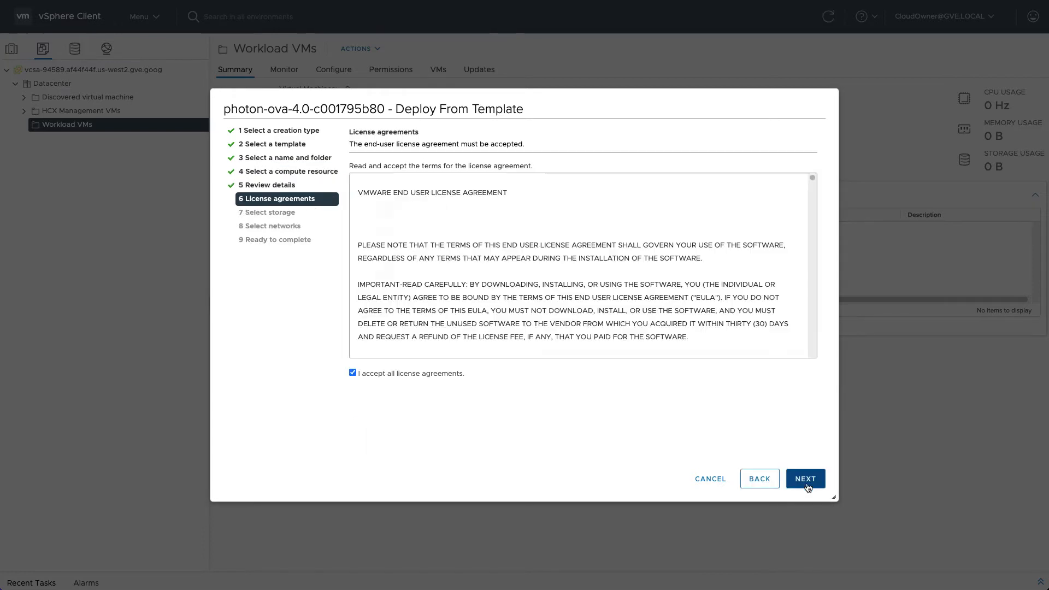
Step: Accept all license agreements and select vsanDatastore as the storage for the virtual machine
left_click(805, 479)
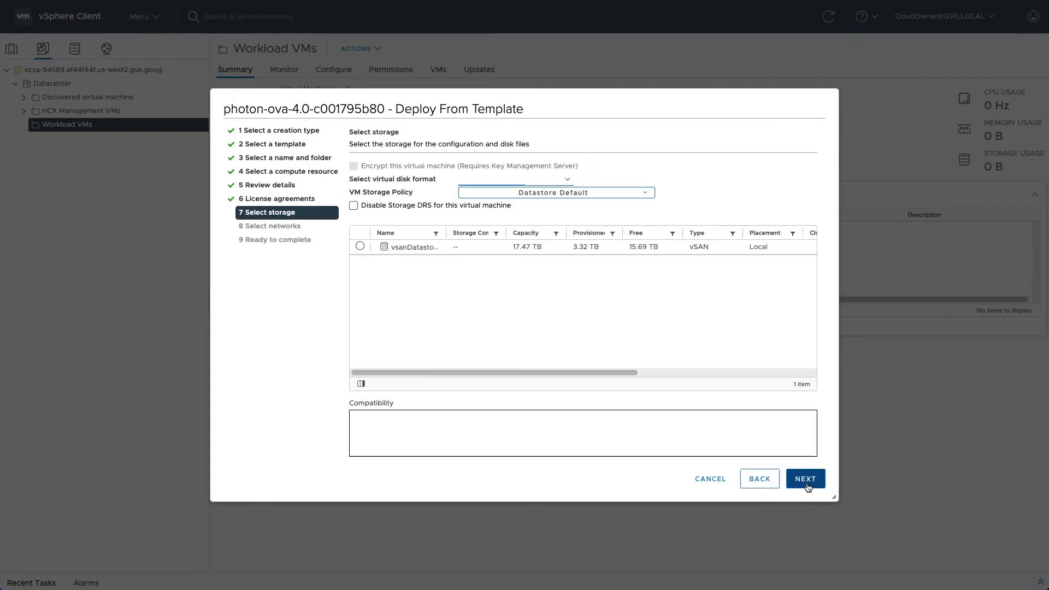
left_click(360, 246)
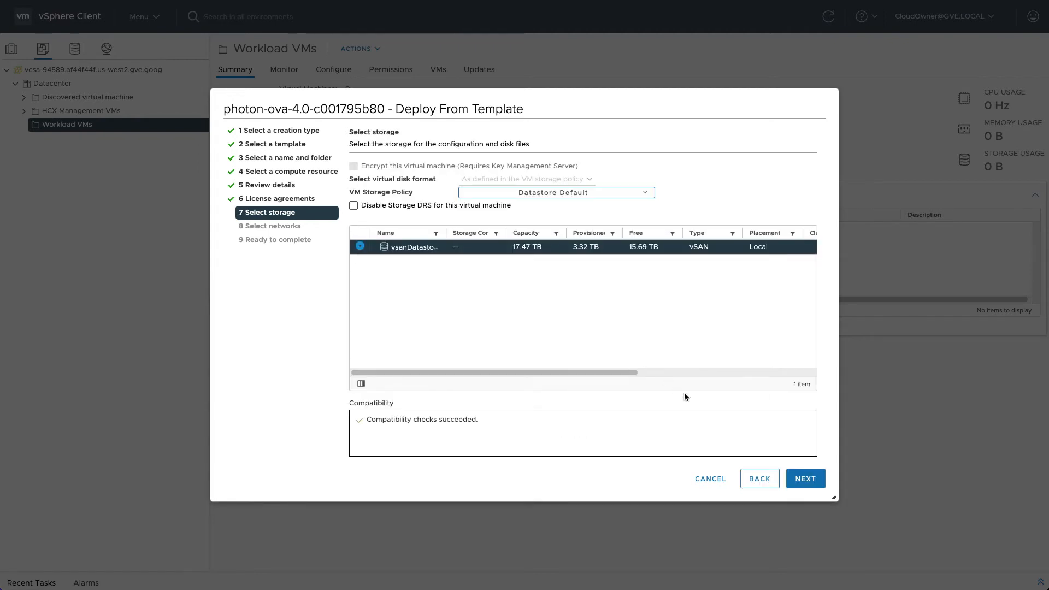
left_click(804, 482)
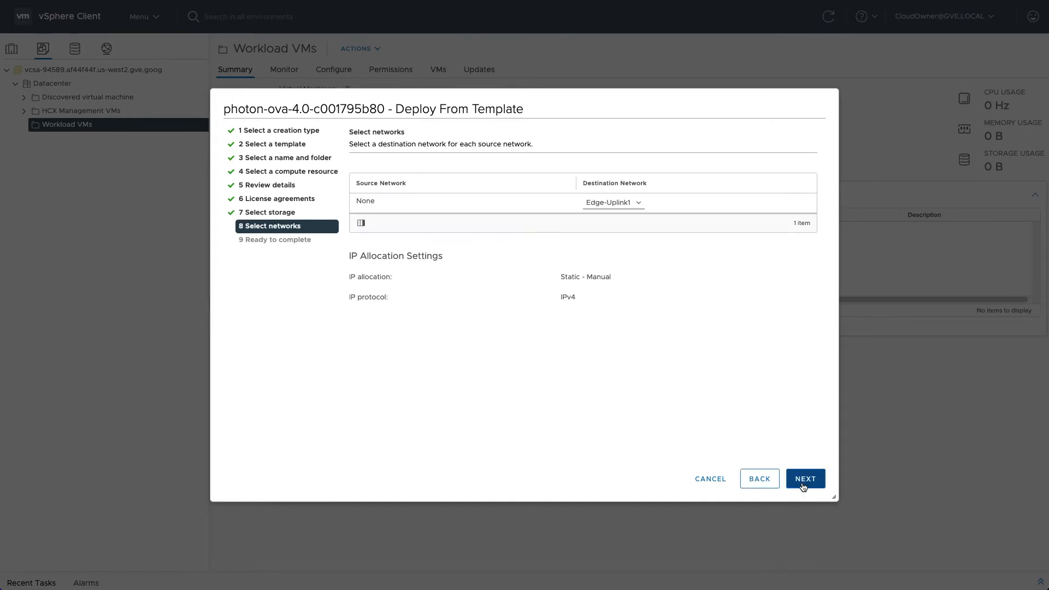
Step: Set the destination network to workload8810 and proceed to the deployment's final review
left_click(644, 208)
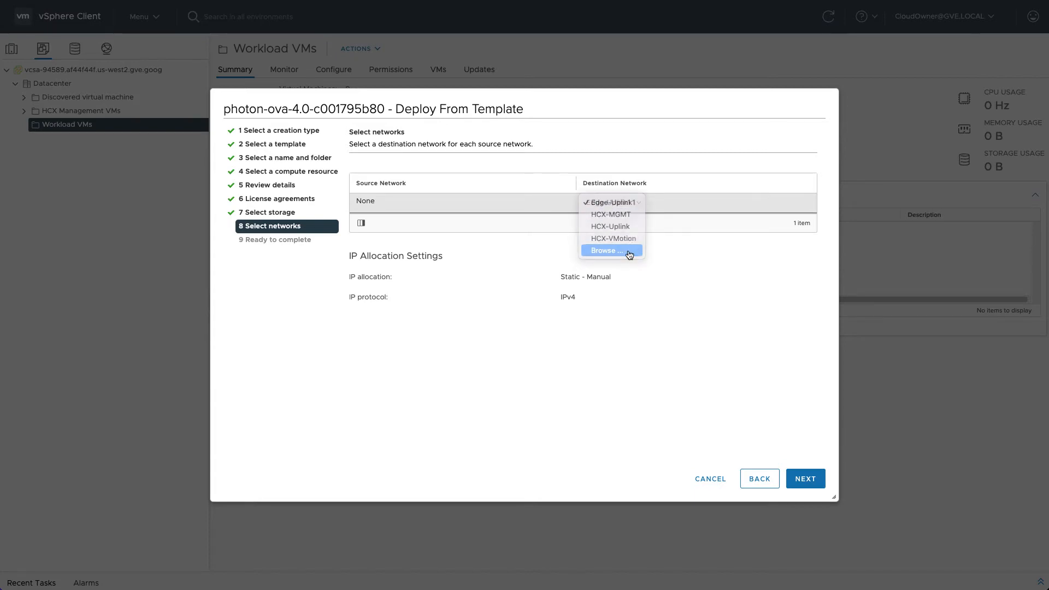
left_click(627, 251)
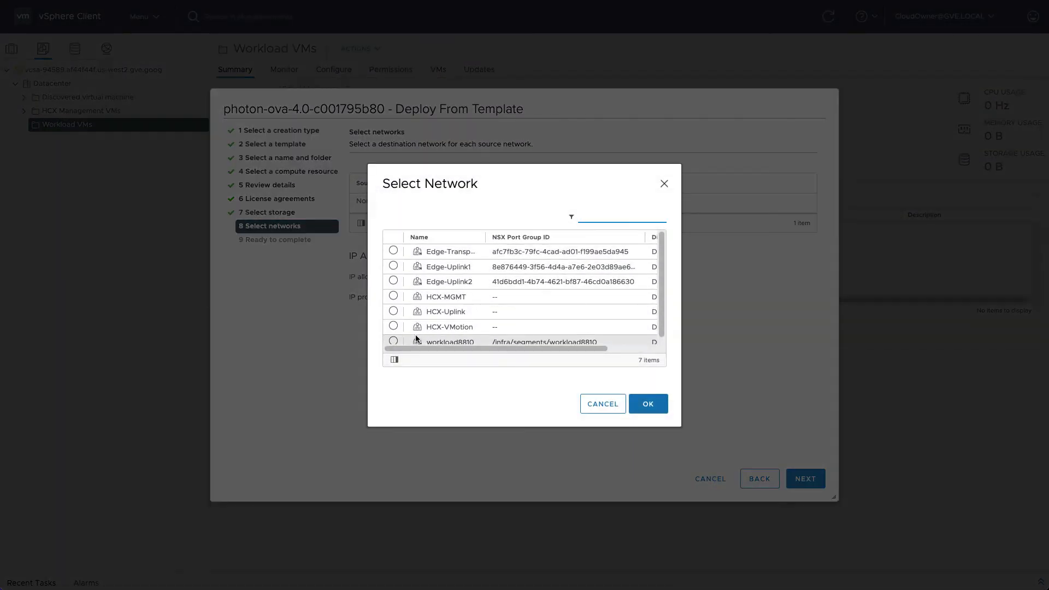
left_click(393, 341)
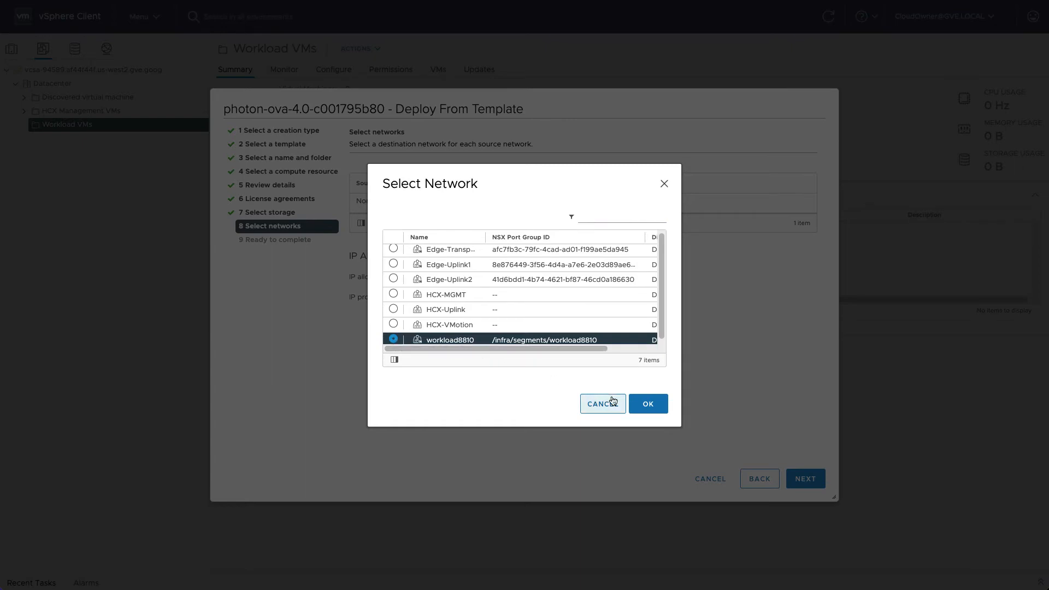
left_click(640, 408)
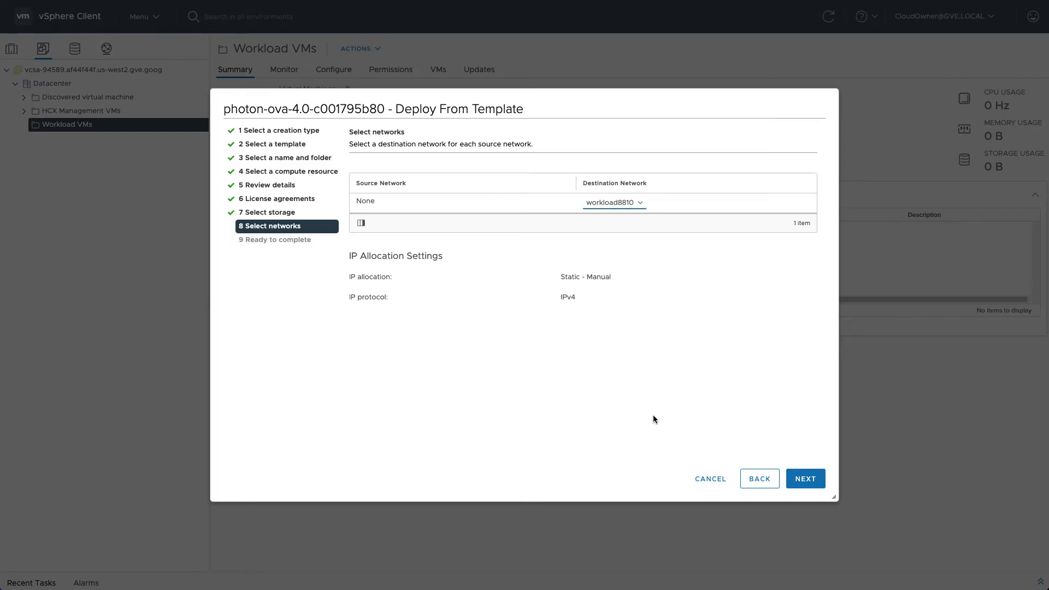
left_click(805, 483)
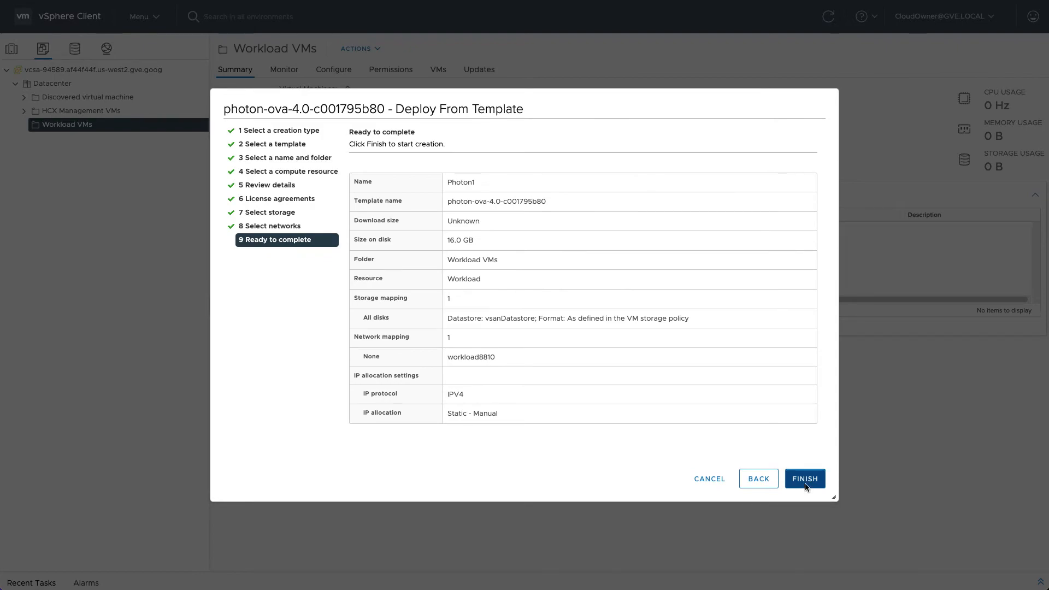
Step: Finish deploying Photon1 from the template and power on the new virtual machine
left_click(805, 483)
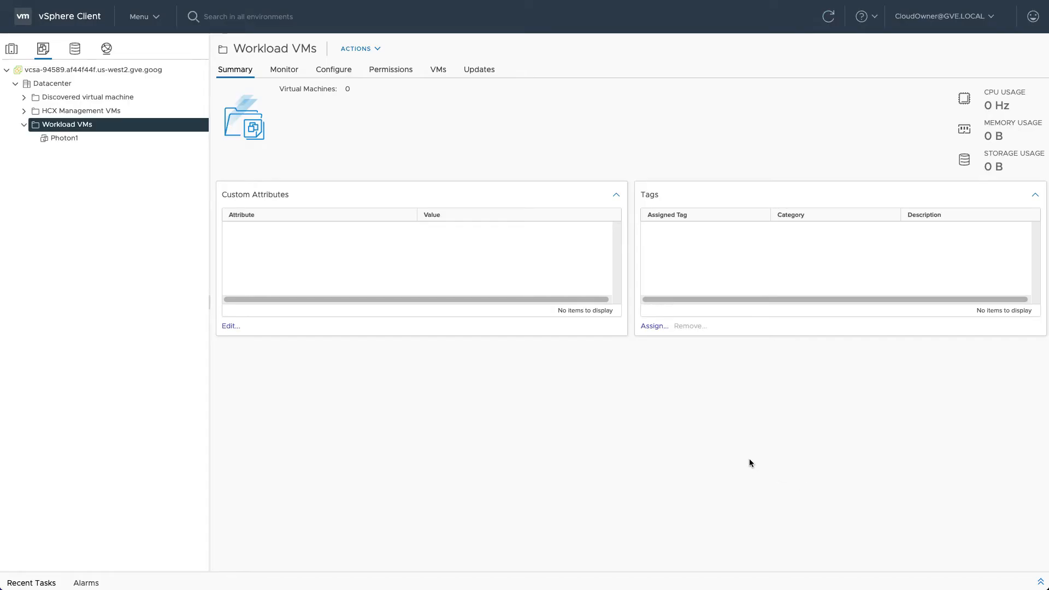
left_click(162, 138)
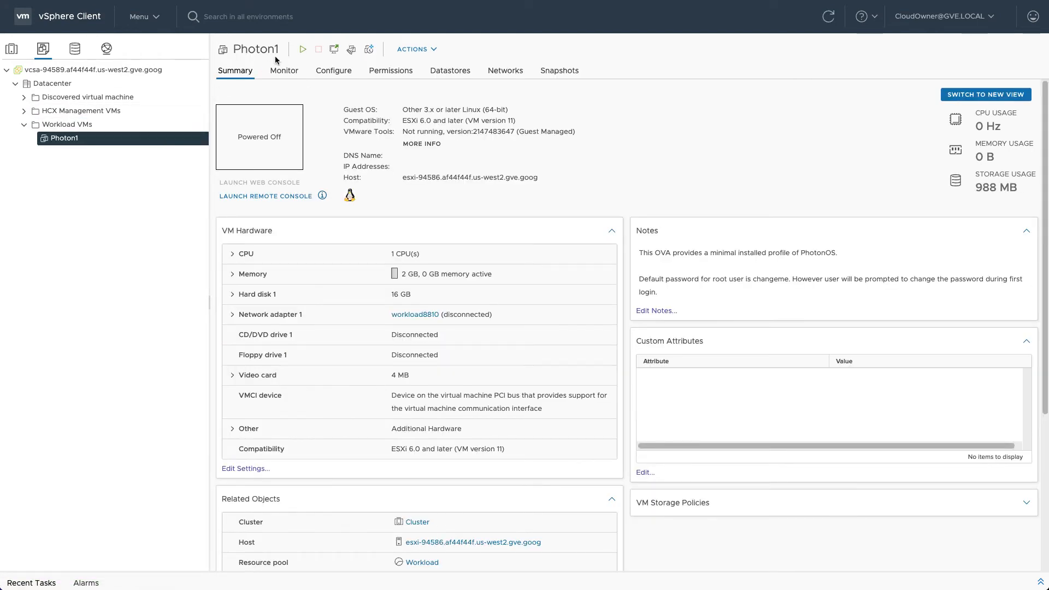
left_click(302, 50)
Step: Open Photon1's remote console and log in as root with the account password
left_click(284, 208)
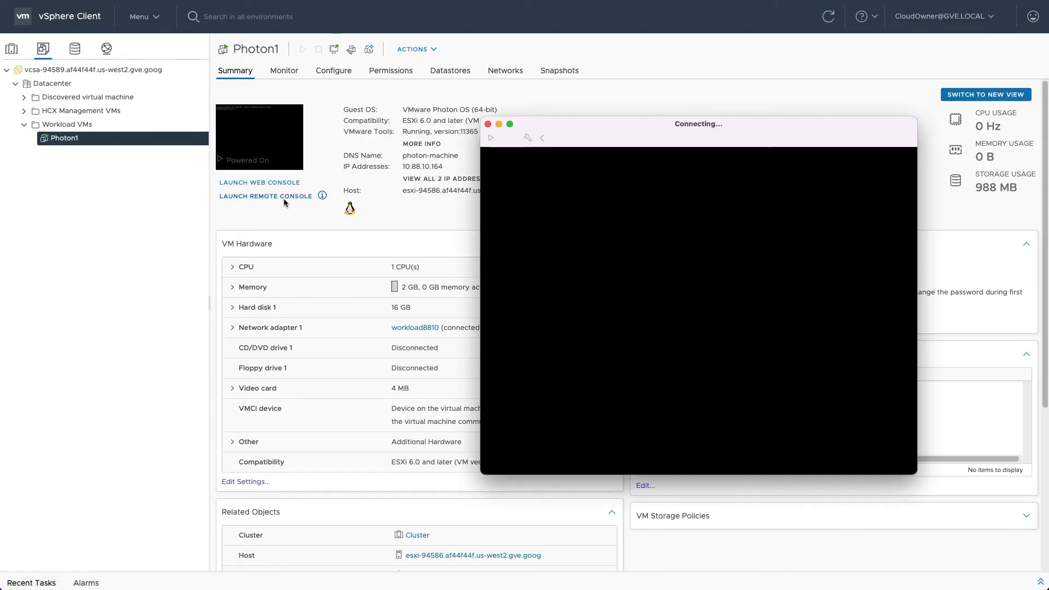
type("root")
key("Return")
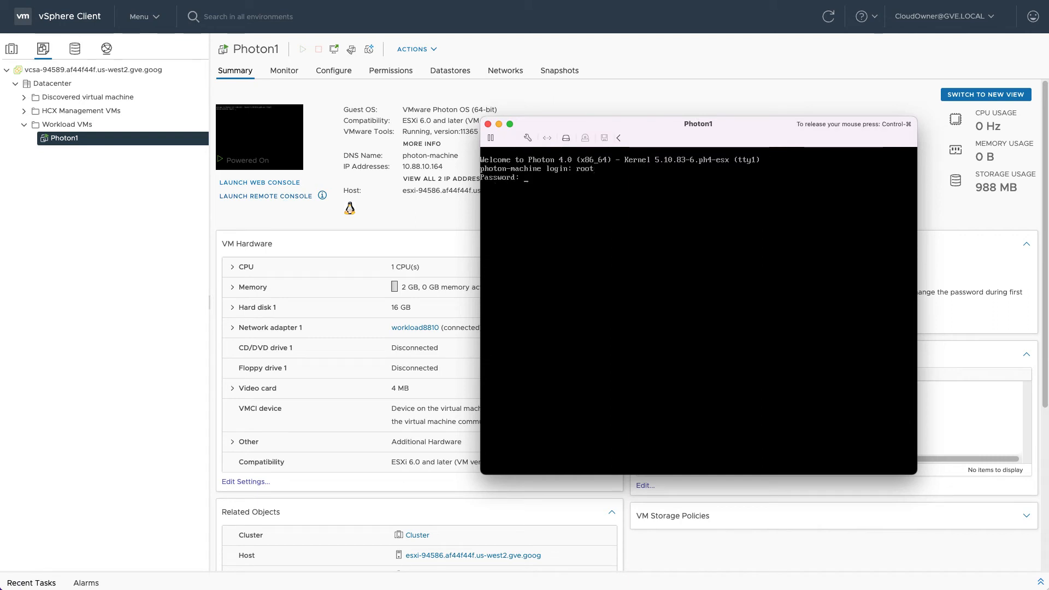
key("Return")
Step: Clear the Photon1 terminal, start docker.service, and run the egray/cmatrix container interactively with Docker
type("clear")
key("Return")
type("systemctl")
type("start docker.service")
key("Return")
type("docker run -it egray/cmatrix")
key("Return")
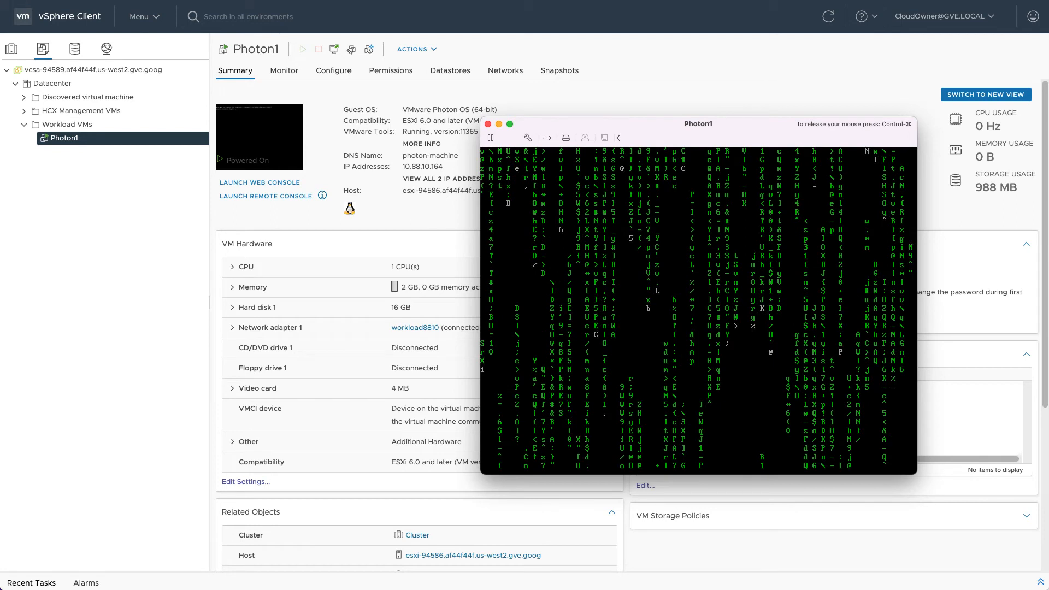
Step: Start creating a new virtual machine in the Workload VMs folder and name it Ubuntu1
left_click(180, 125)
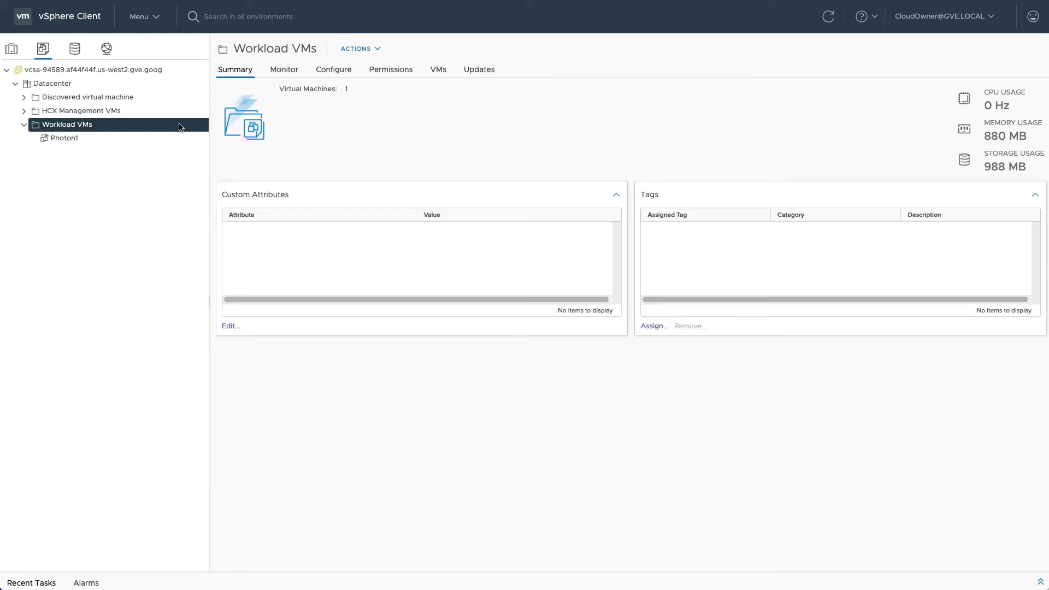
left_click(357, 51)
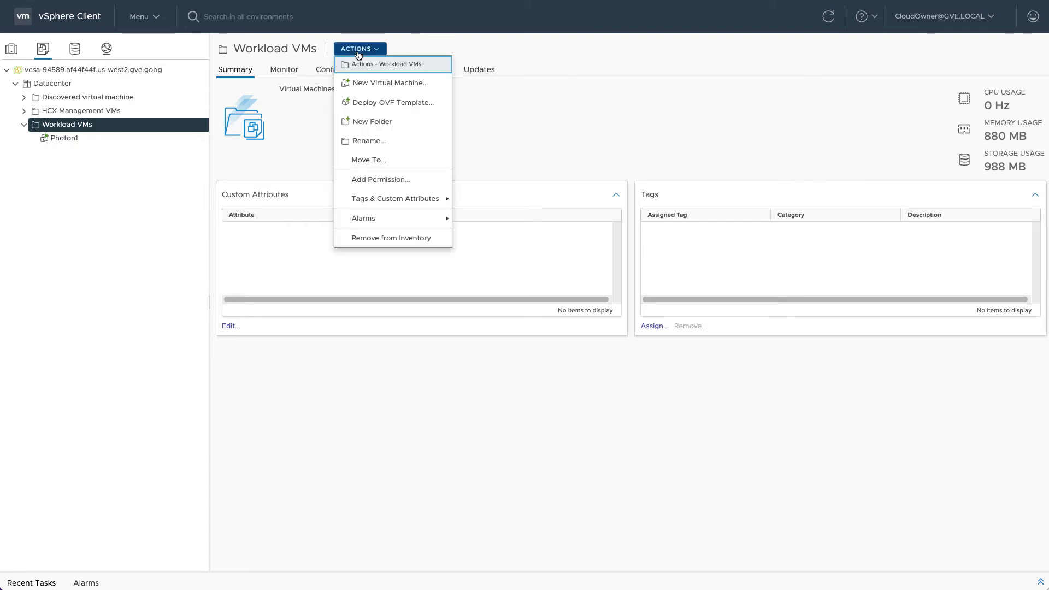
left_click(432, 83)
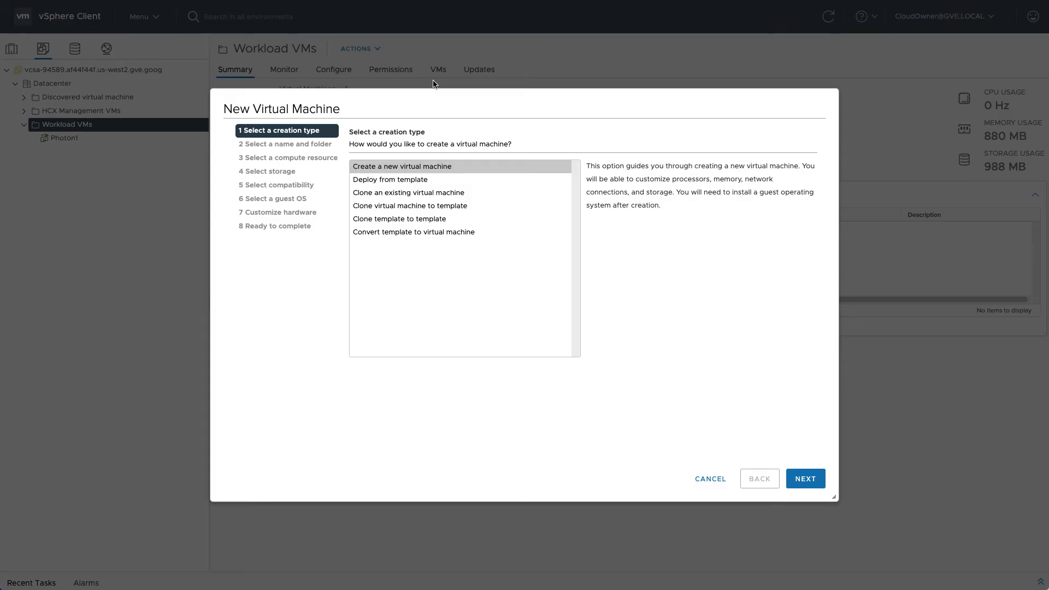
left_click(804, 487)
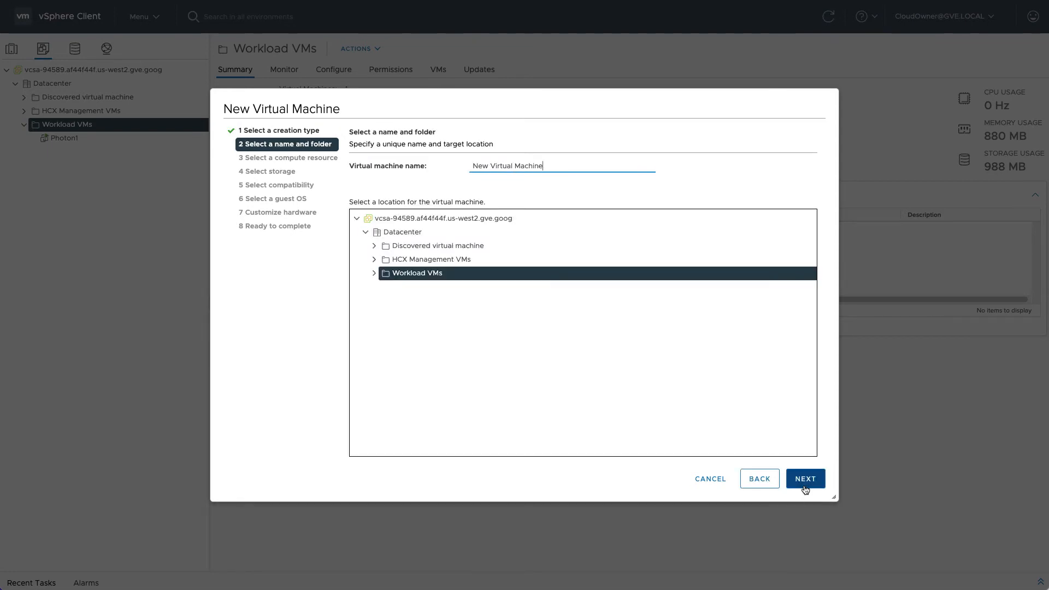
key("super+a")
type("Ubuntu1")
left_click(804, 487)
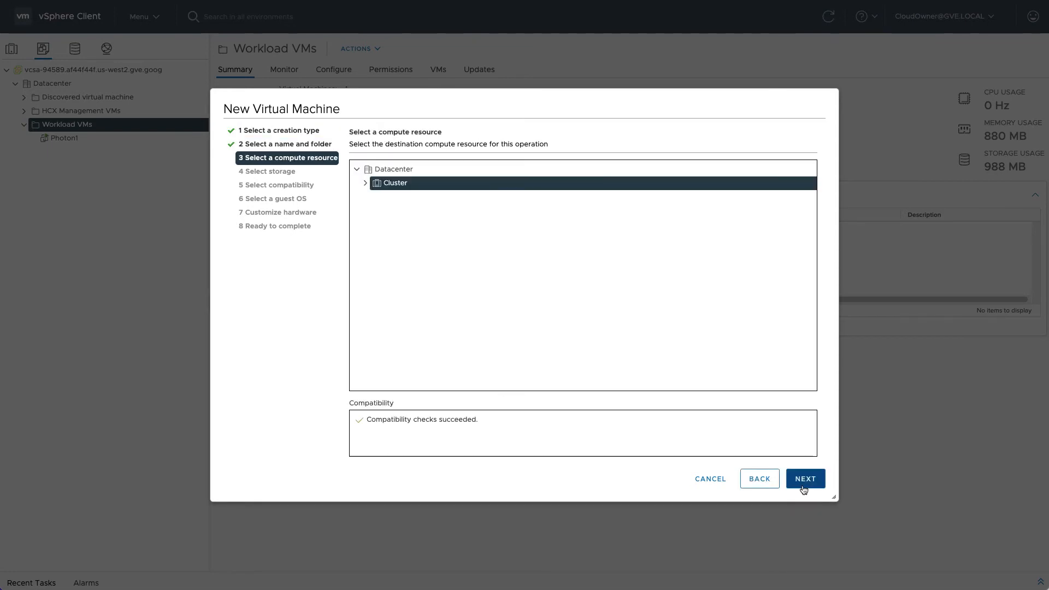
Step: Assign the new virtual machine to Cluster's Workload resource pool and store it on vsanDatastore
left_click(365, 183)
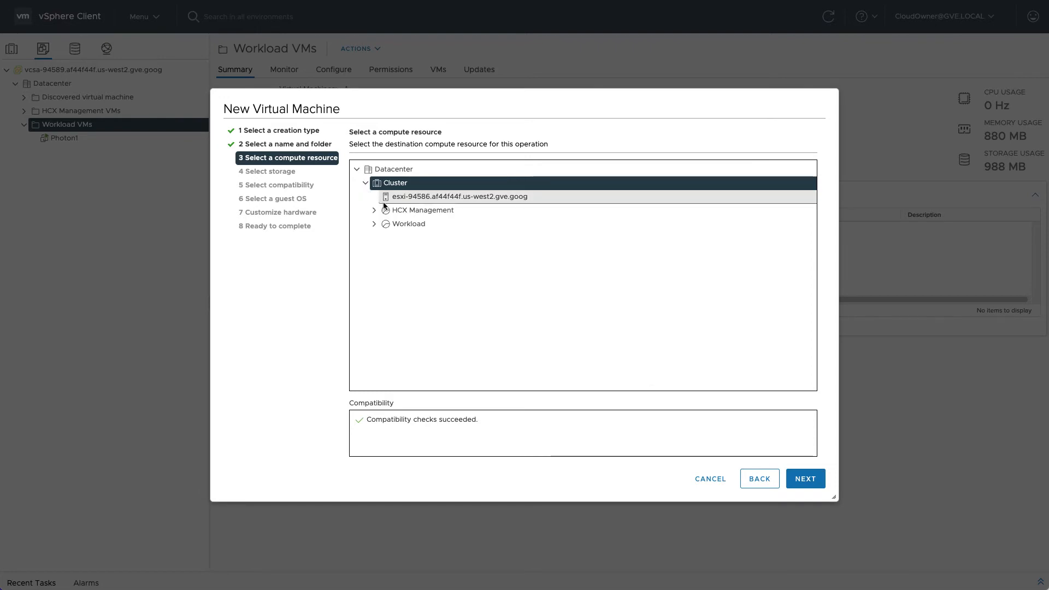
left_click(407, 224)
left_click(804, 488)
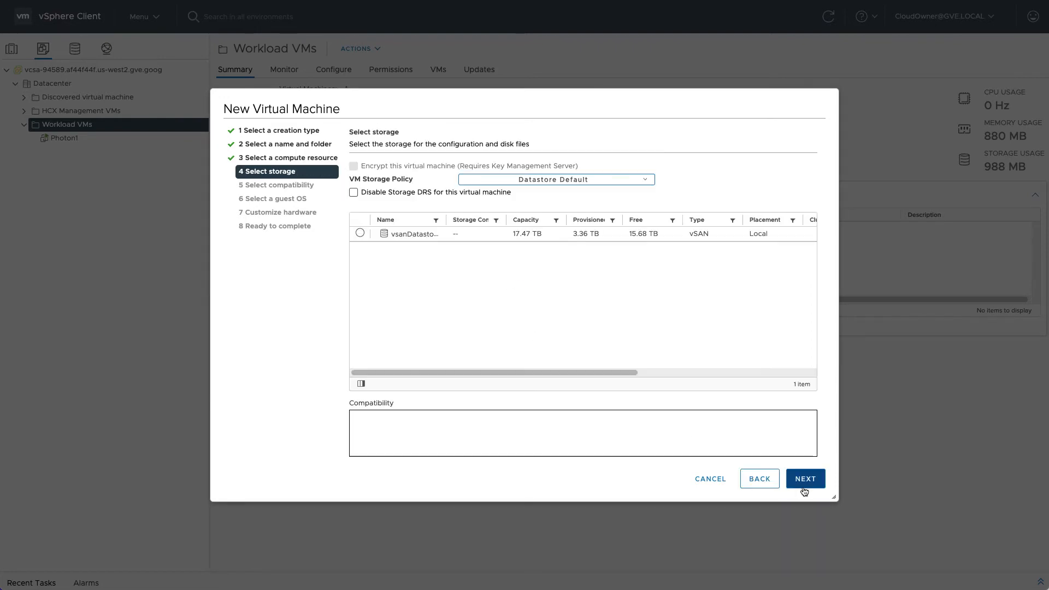
left_click(360, 234)
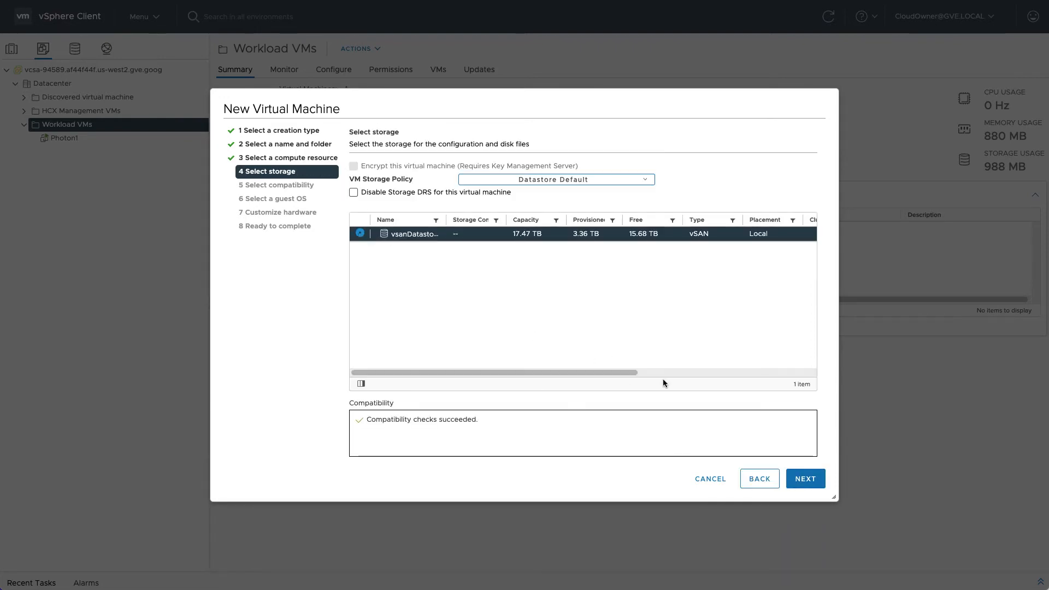
left_click(787, 475)
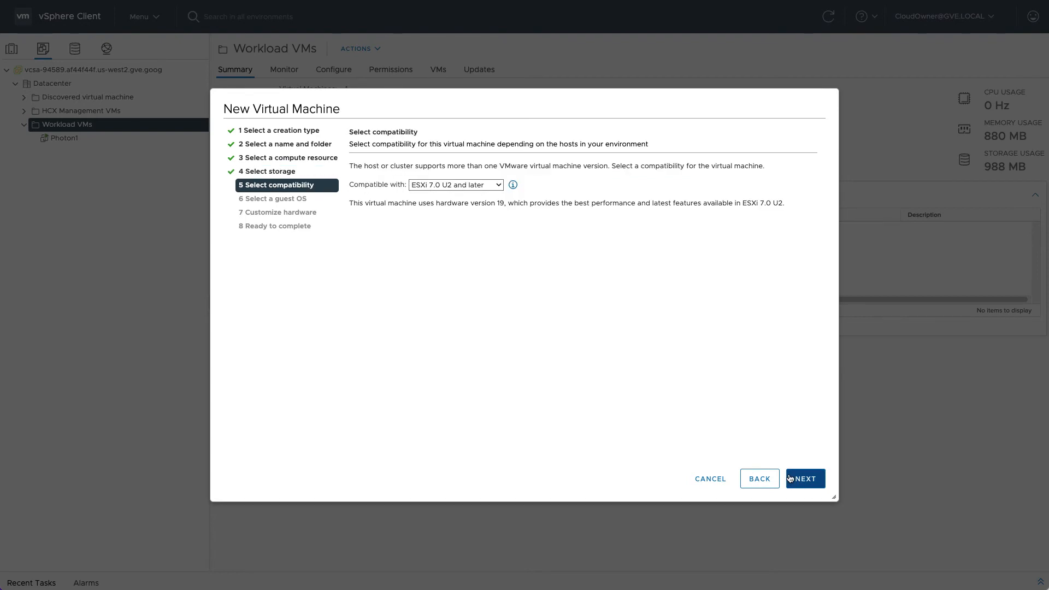
Step: Accept ESXi 7.0 U2 and later compatibility and set the guest OS family to Linux
left_click(788, 479)
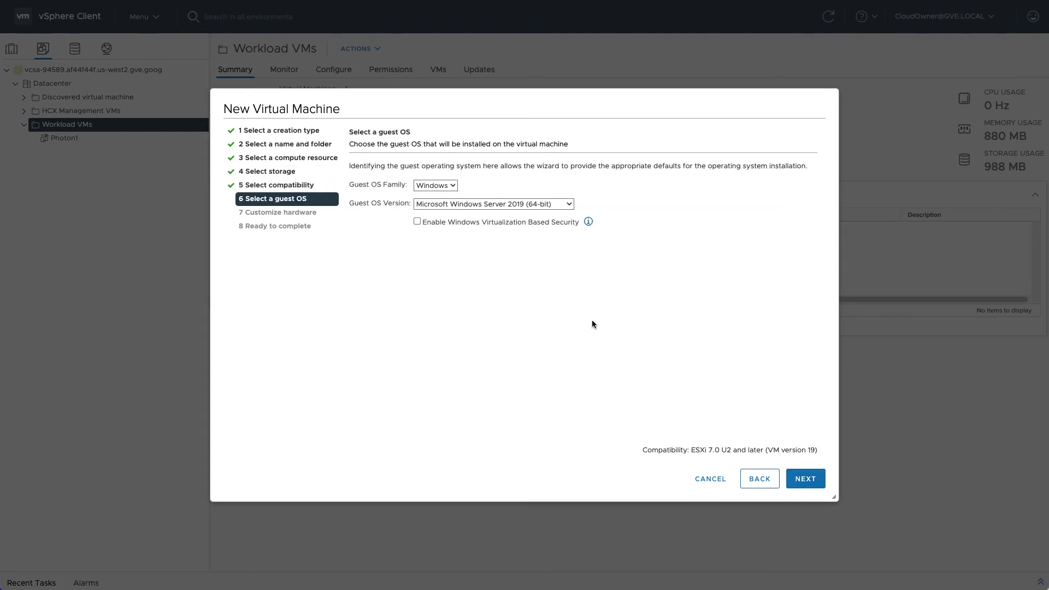
left_click(451, 187)
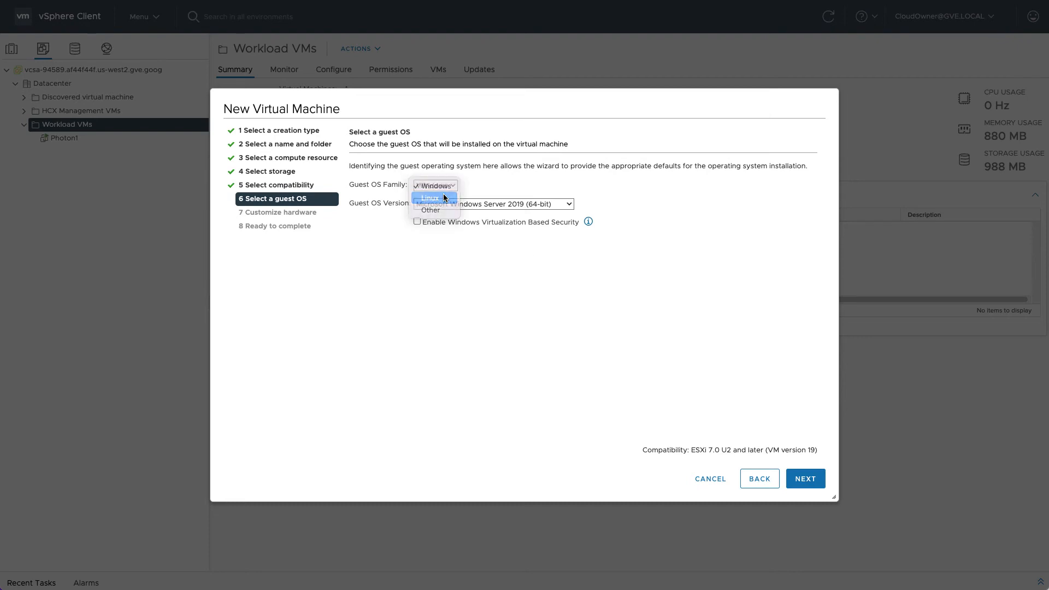
left_click(444, 198)
left_click(805, 481)
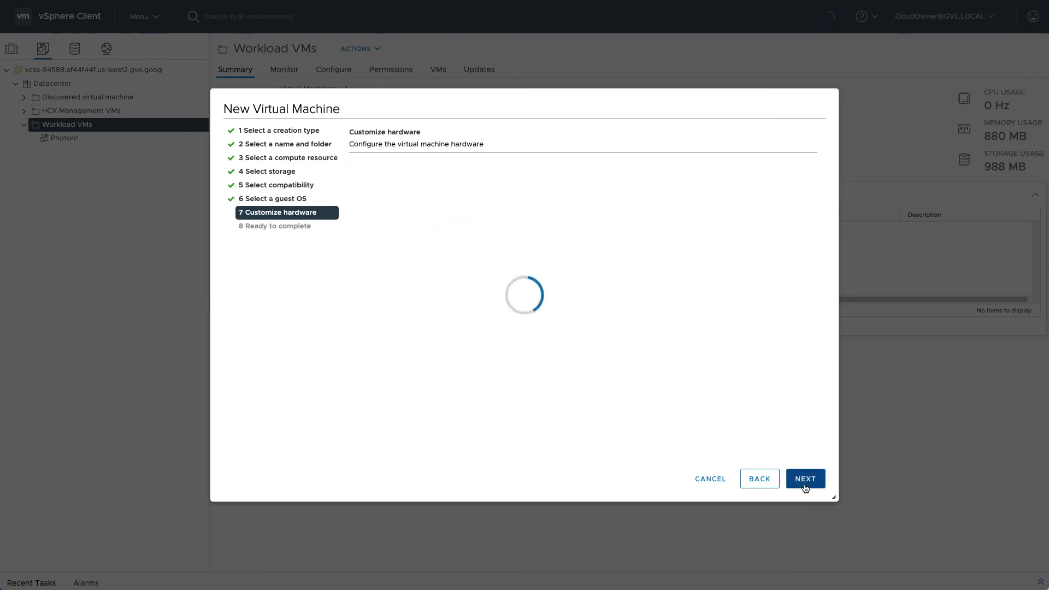
Step: Give the new virtual machine 4 CPUs and attach its network adapter to workload8810
left_click(567, 213)
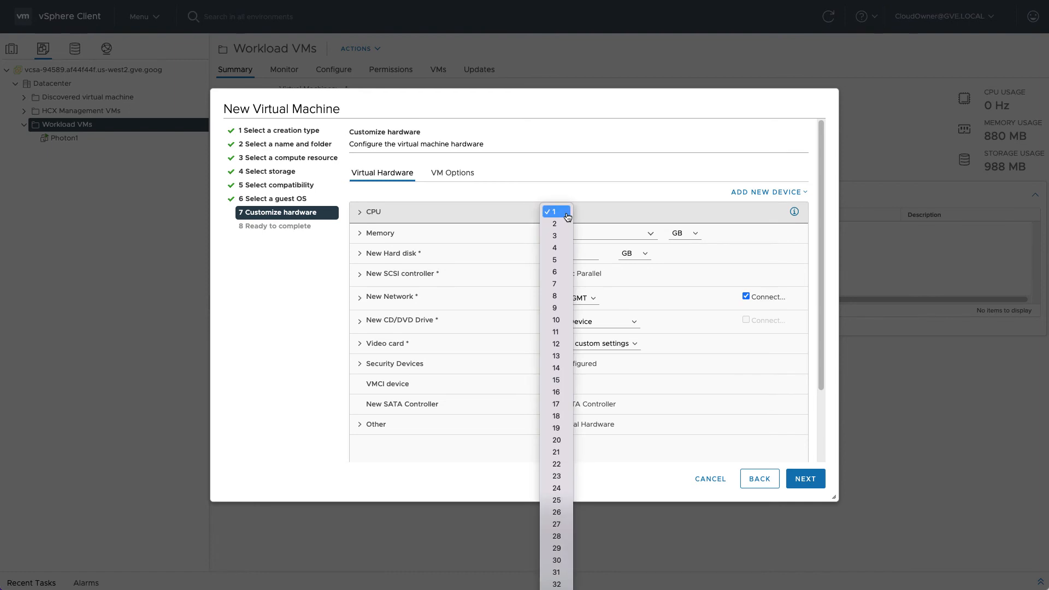
left_click(556, 246)
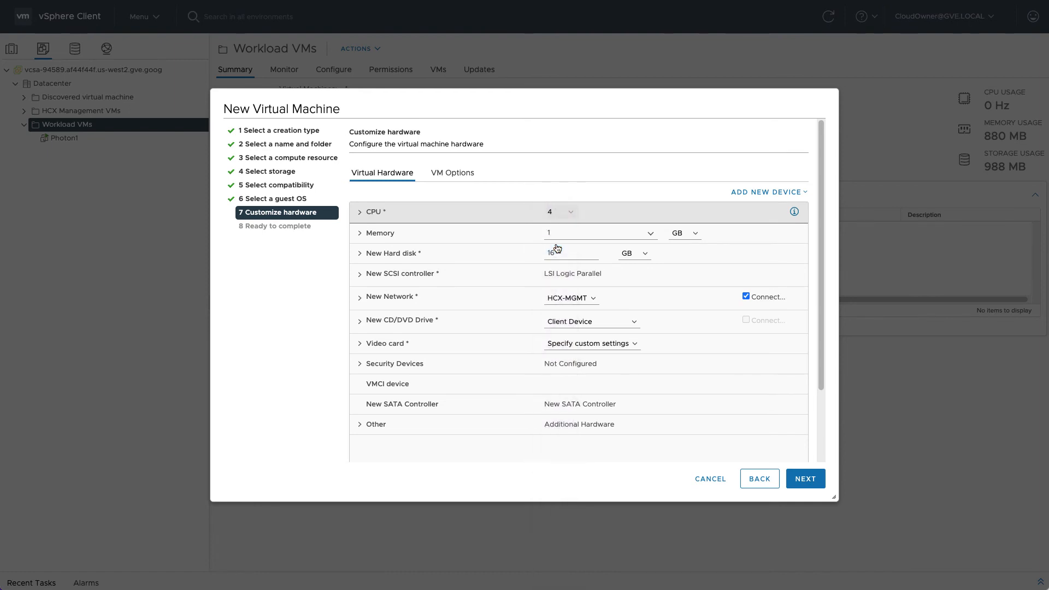
left_click(572, 298)
left_click(584, 311)
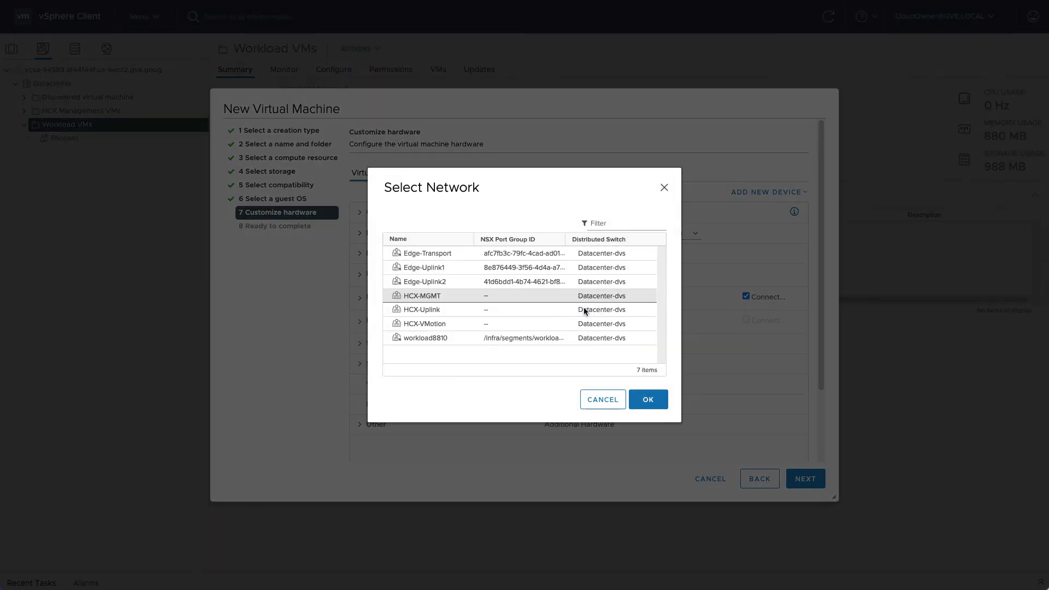
left_click(580, 337)
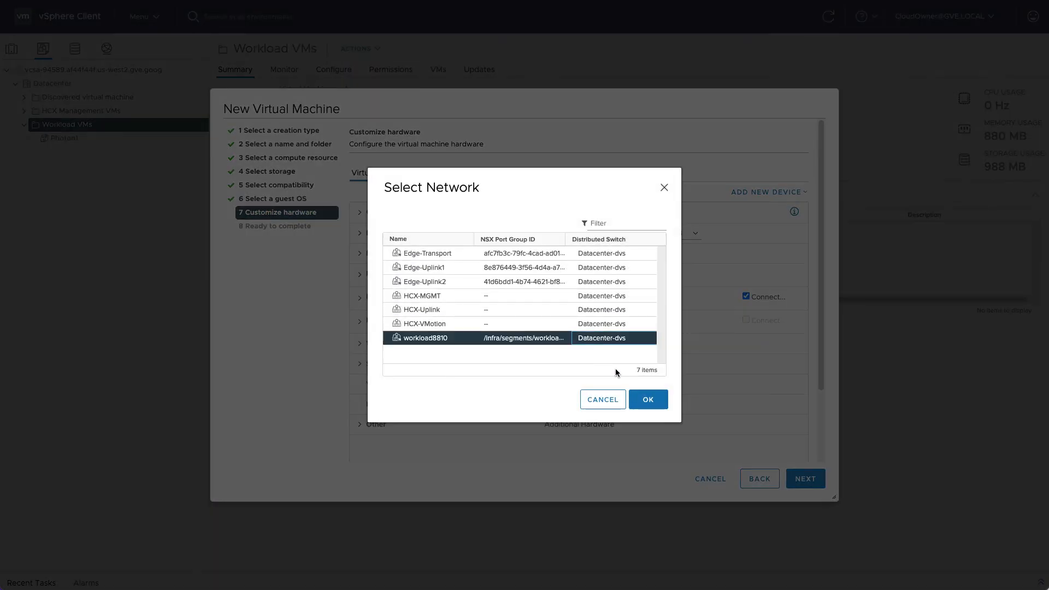
left_click(644, 398)
Step: Mount the ubuntu-20.04.4-live-server-amd64 content library ISO in the new CD/DVD drive and enable the drive's connect option
left_click(620, 322)
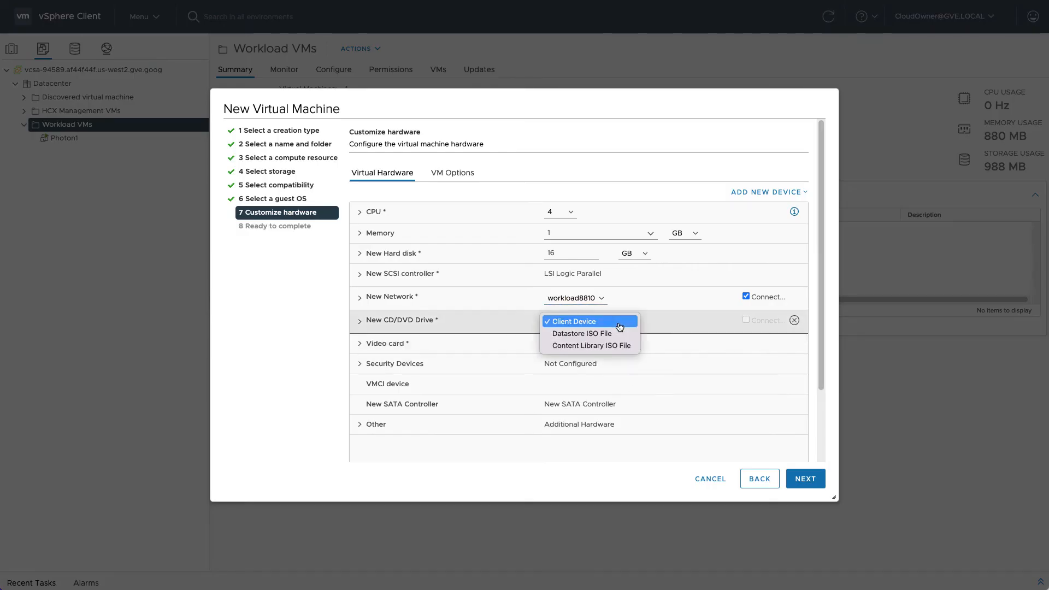
left_click(621, 345)
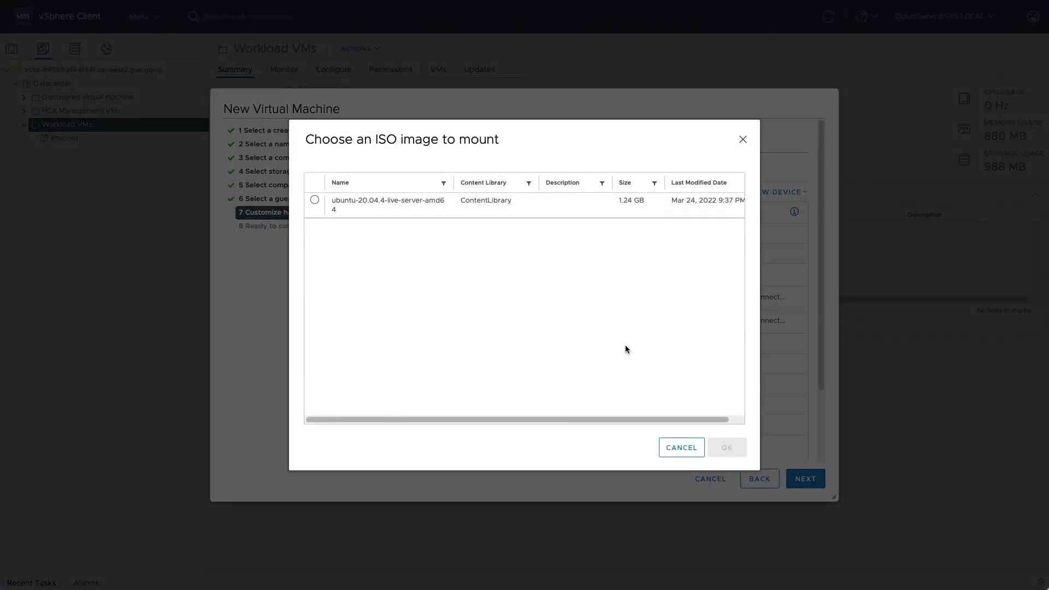
left_click(326, 208)
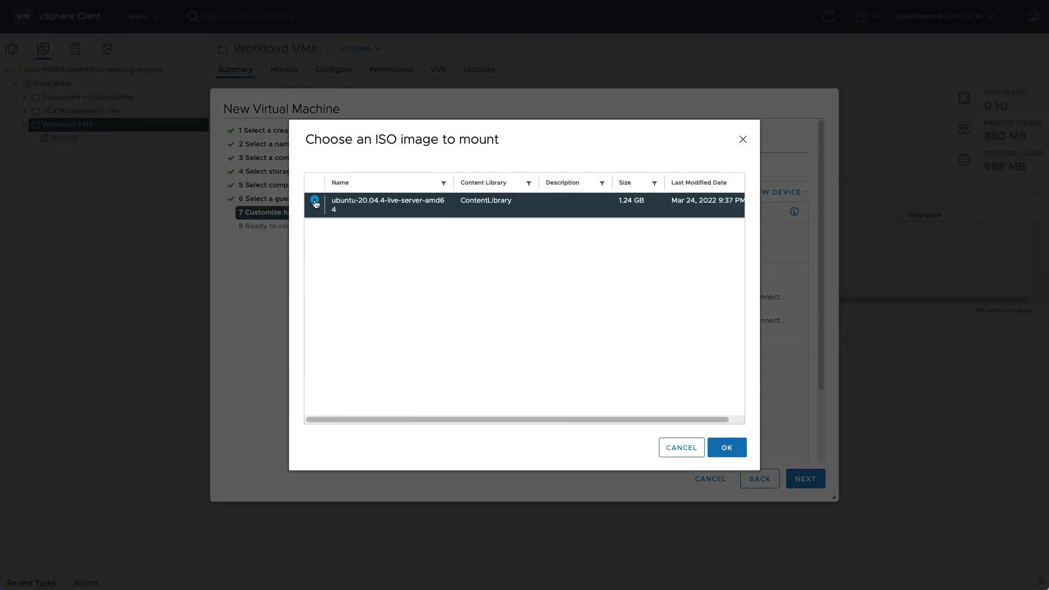
left_click(714, 450)
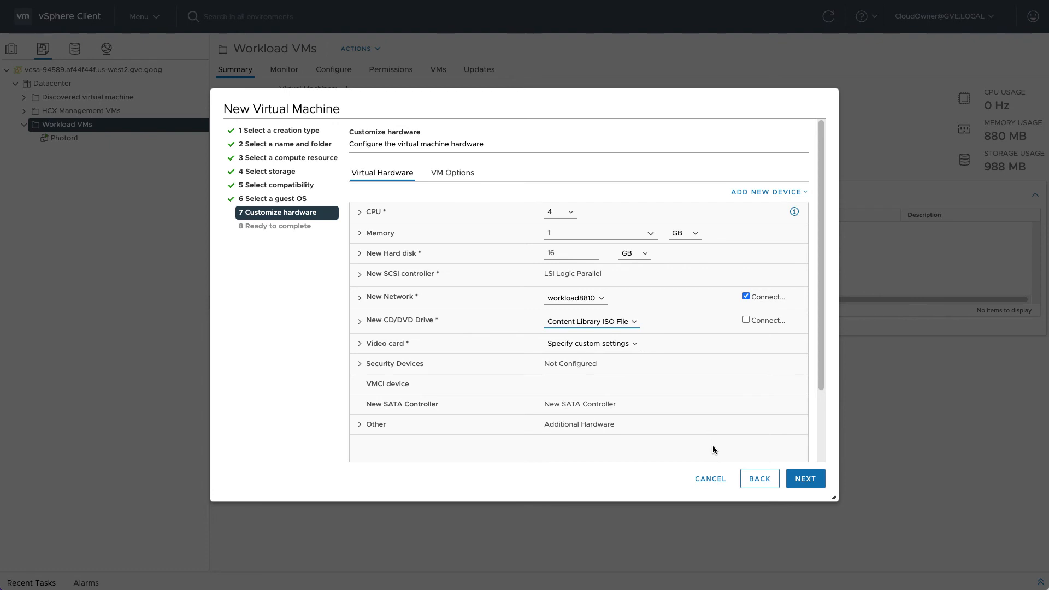
left_click(745, 320)
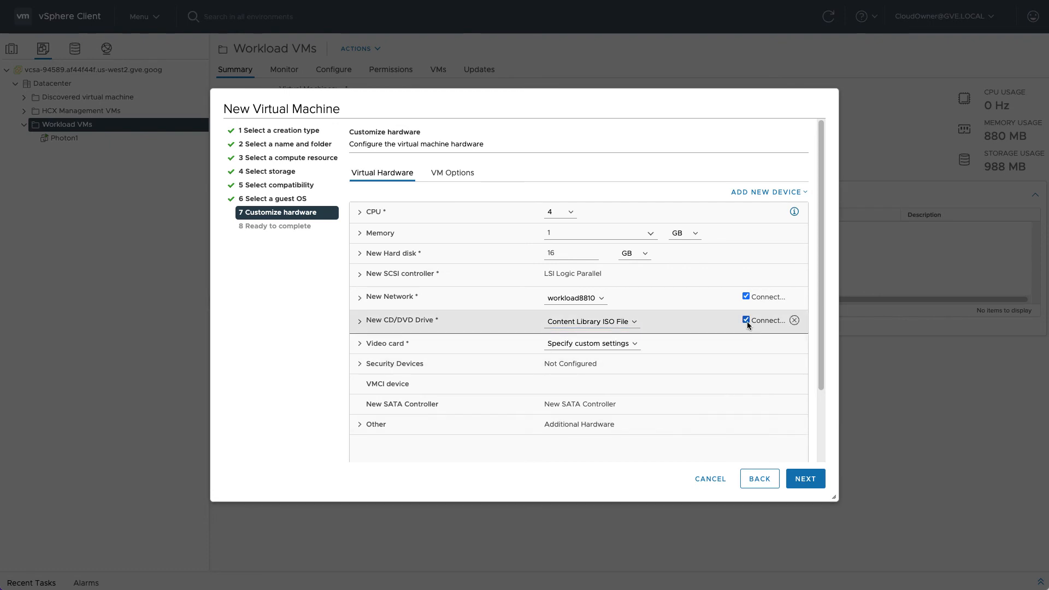
Step: Finish creating the Ubuntu1 virtual machine and power it on
left_click(804, 484)
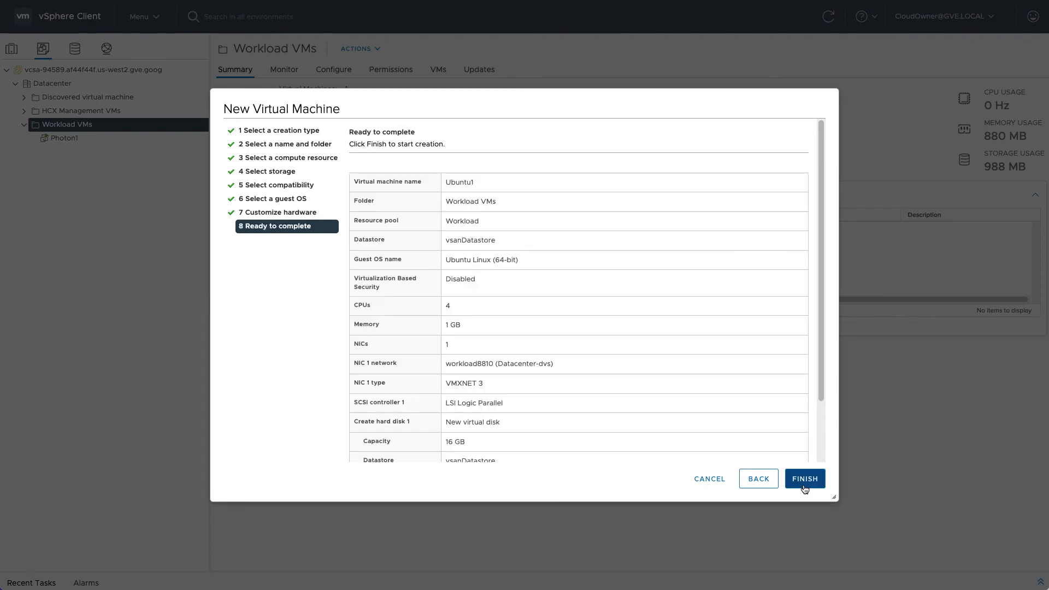
left_click(804, 481)
left_click(154, 151)
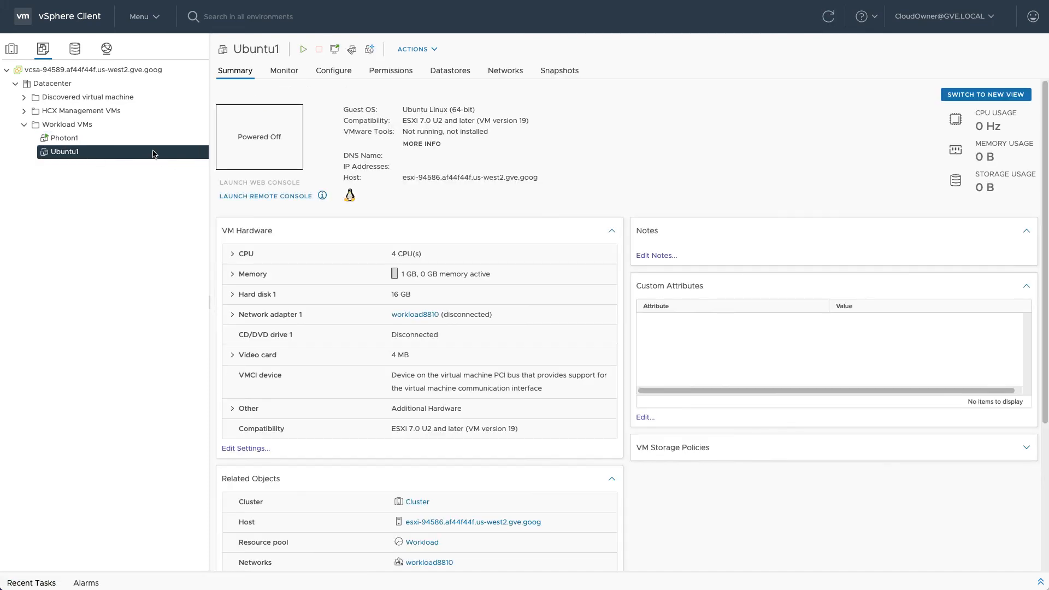
left_click(304, 49)
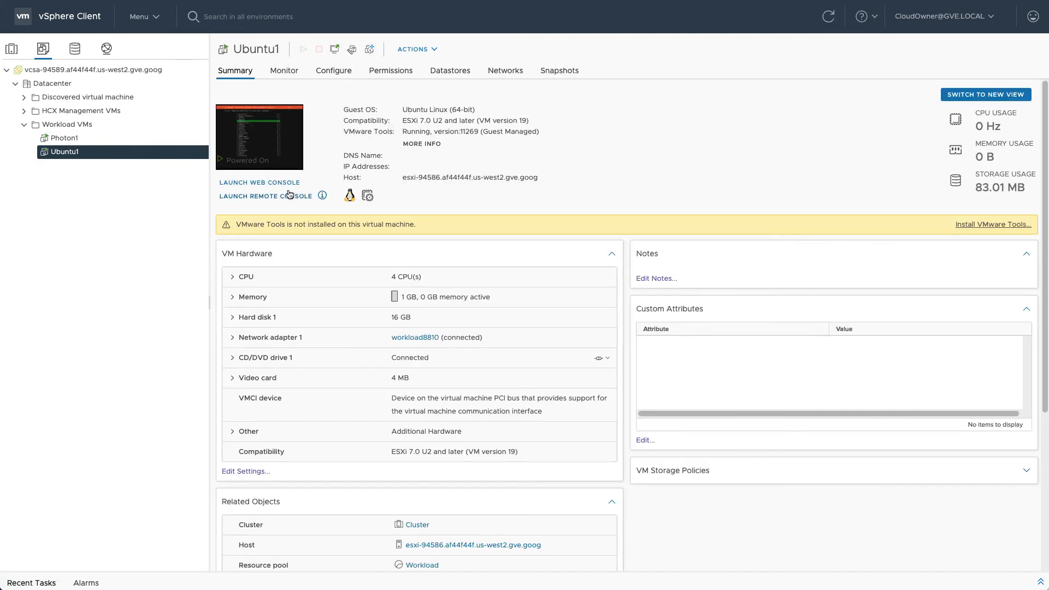
Step: Open Ubuntu1's remote console and proceed through the installer with English as language and the English (US) keyboard layout
left_click(288, 196)
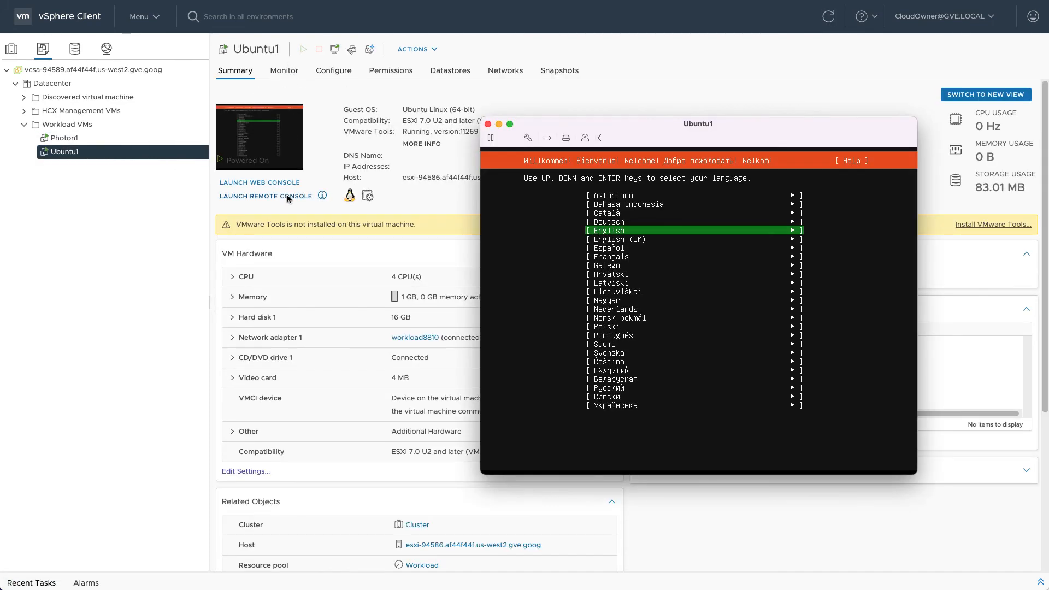
left_click(526, 275)
key("Return")
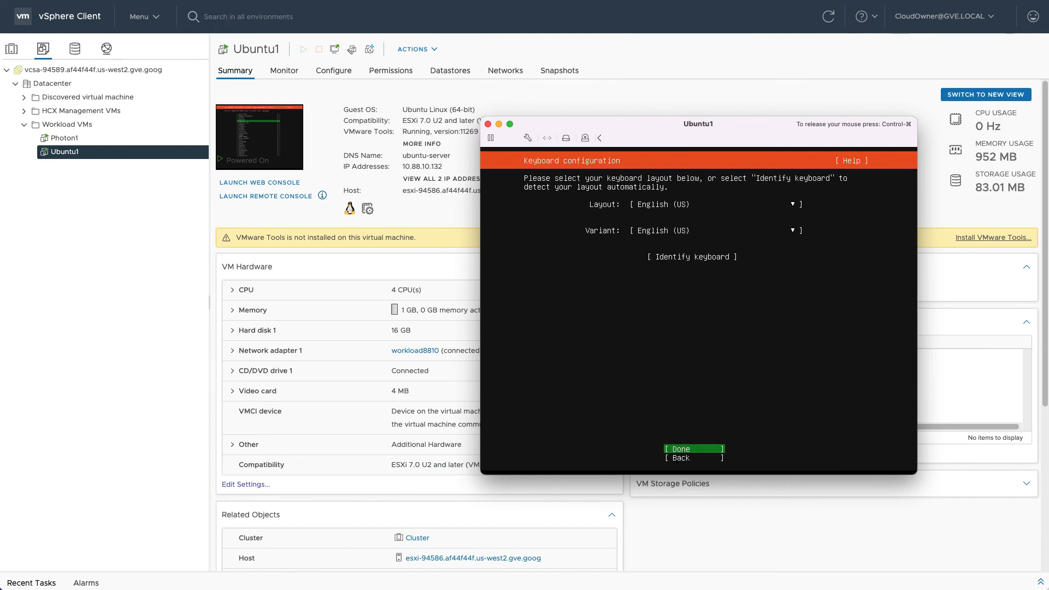
key("Return")
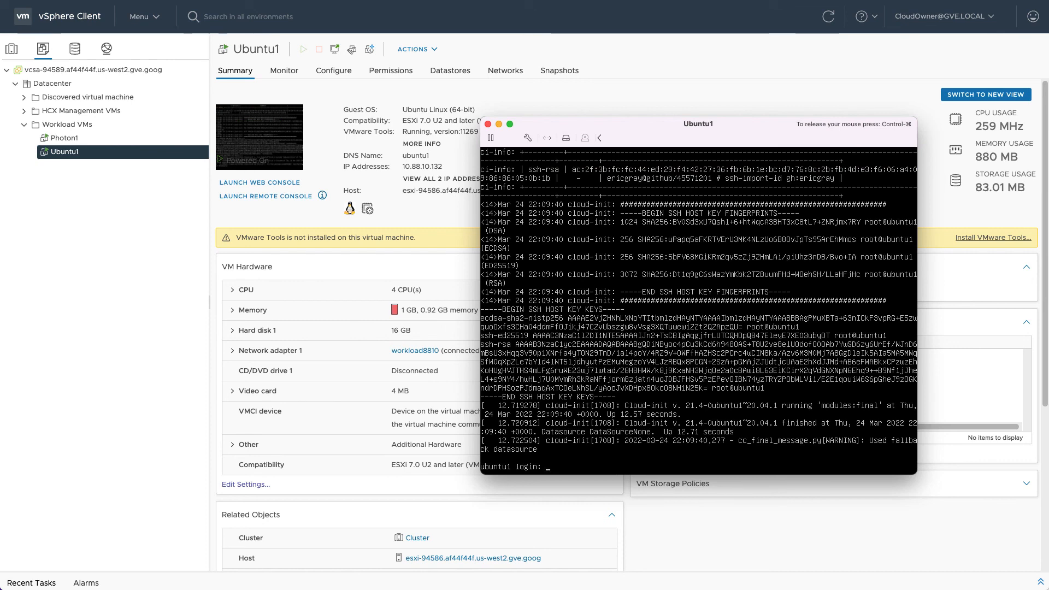
Step: Release the pointer from the Ubuntu1 console and refresh the virtual machine's summary in vSphere Client
key("ctrl+super")
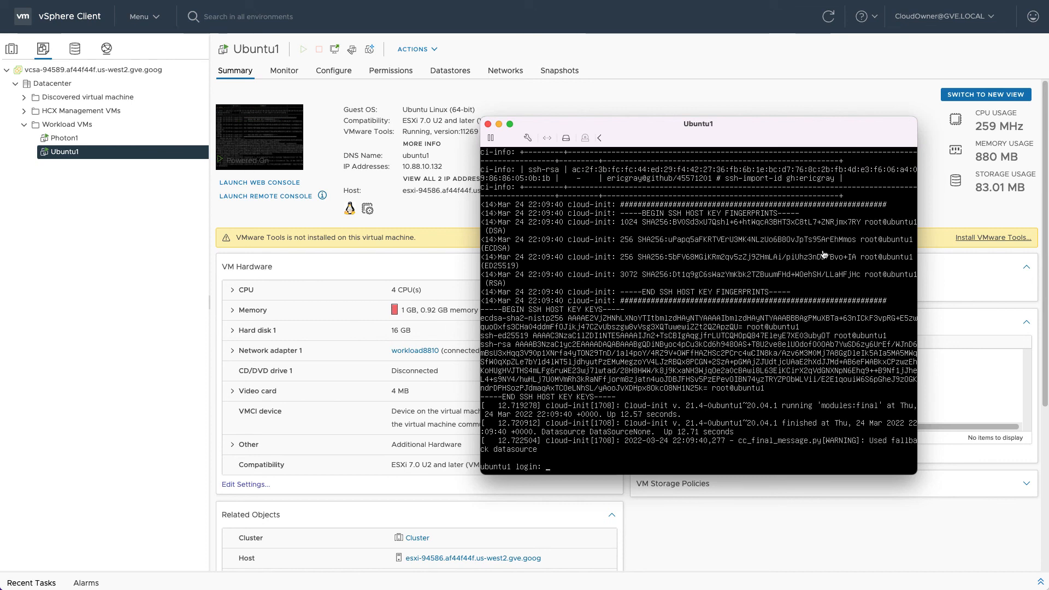
left_click(827, 23)
left_click(828, 16)
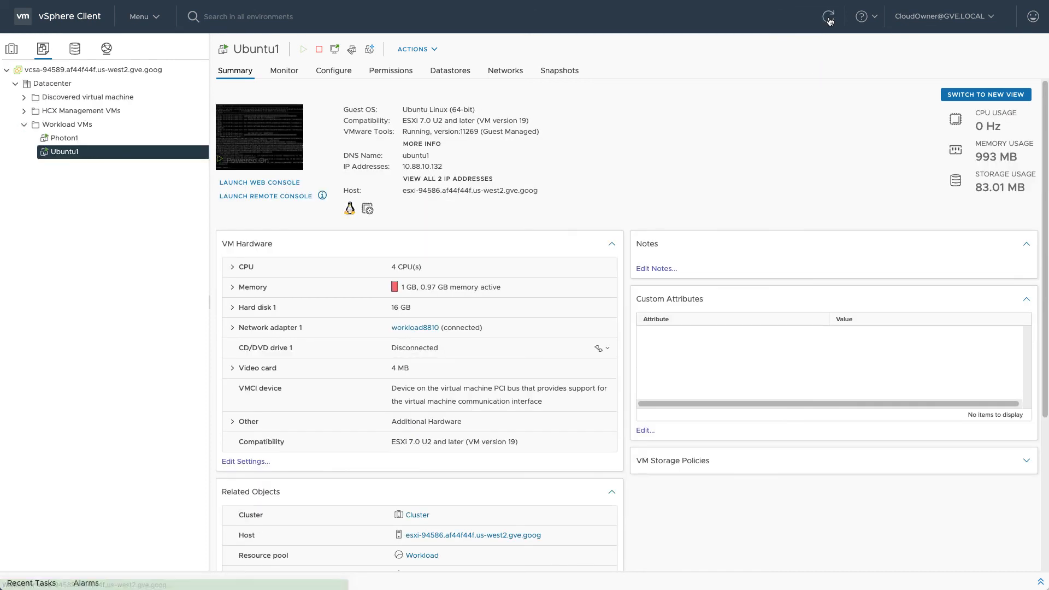